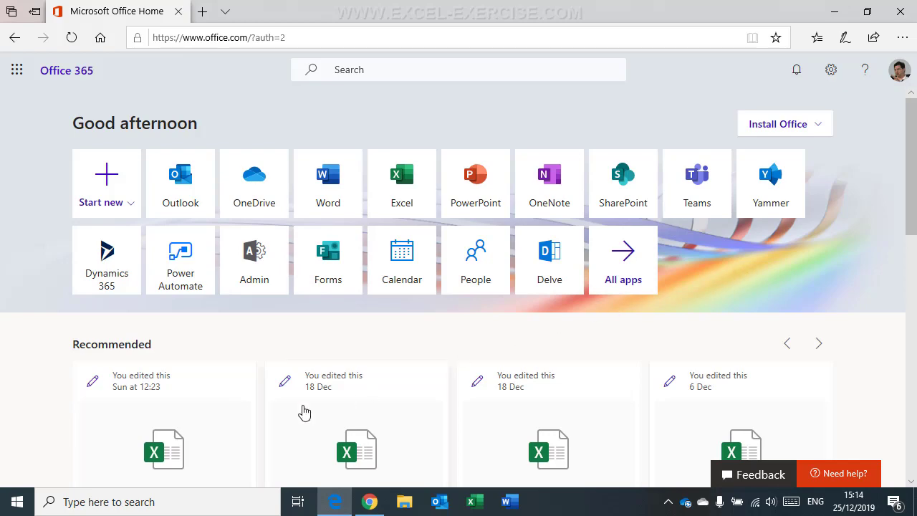
# Close the Edge window so Chrome is in front, leaving Windows running
pyautogui.click(17, 501)
pyautogui.click(23, 466)
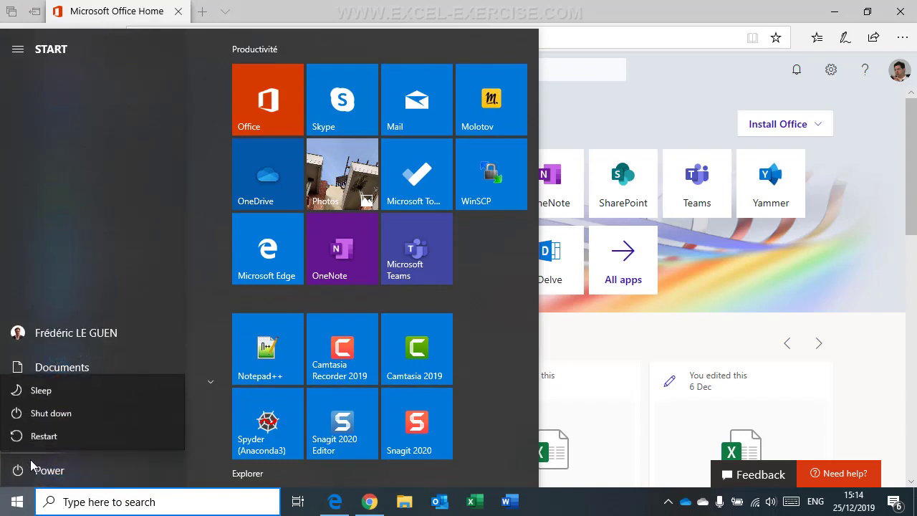
pyautogui.click(25, 505)
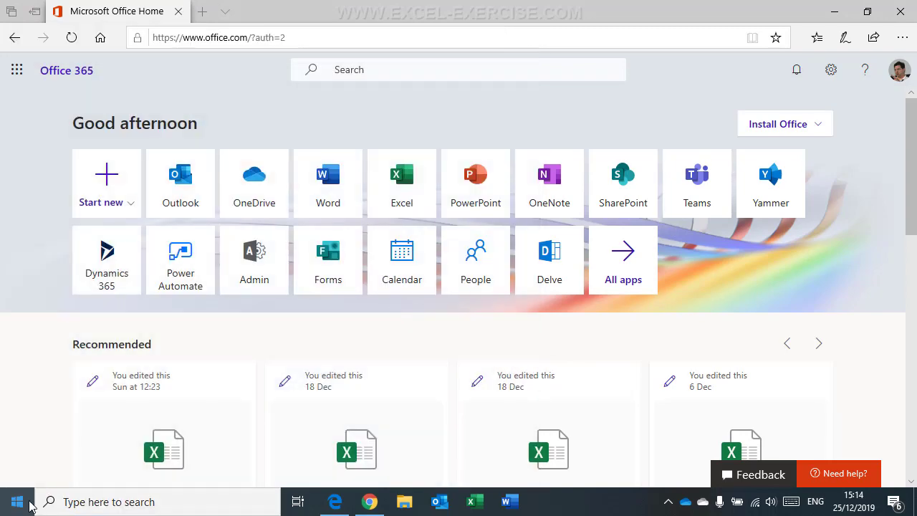
pyautogui.moveTo(872, 507)
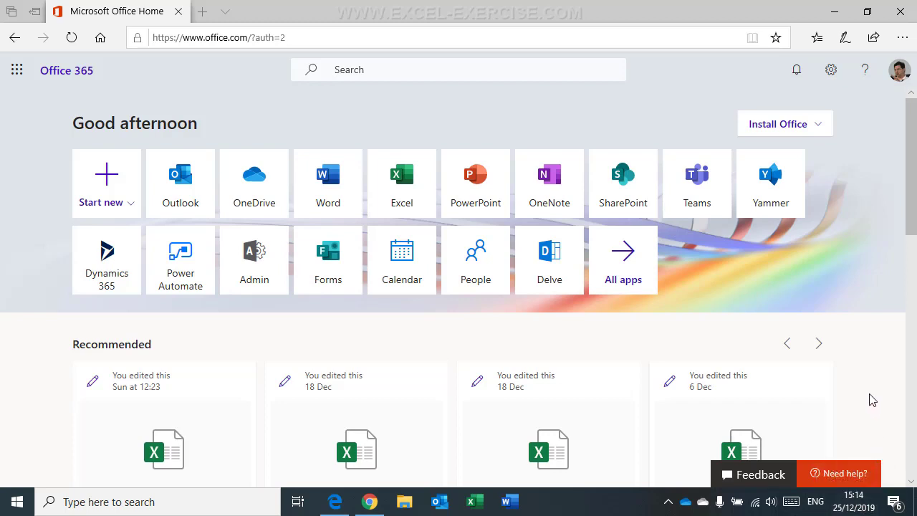
pyautogui.click(901, 13)
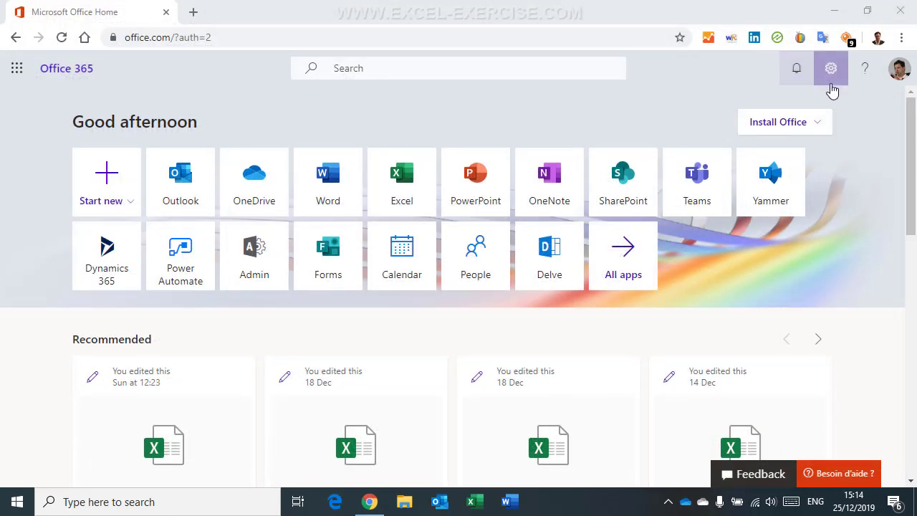
# Set the Office 365 display language to français (France) under Language and time zone, and save
pyautogui.click(831, 71)
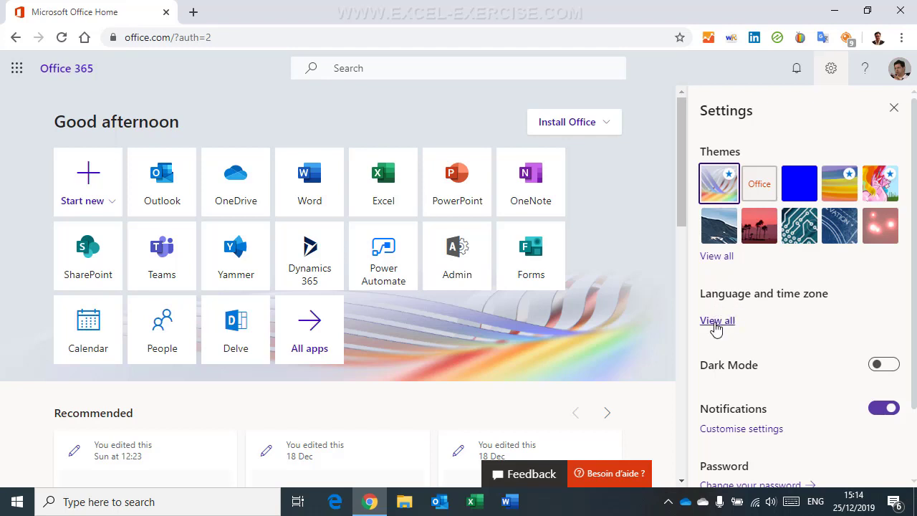
pyautogui.click(715, 322)
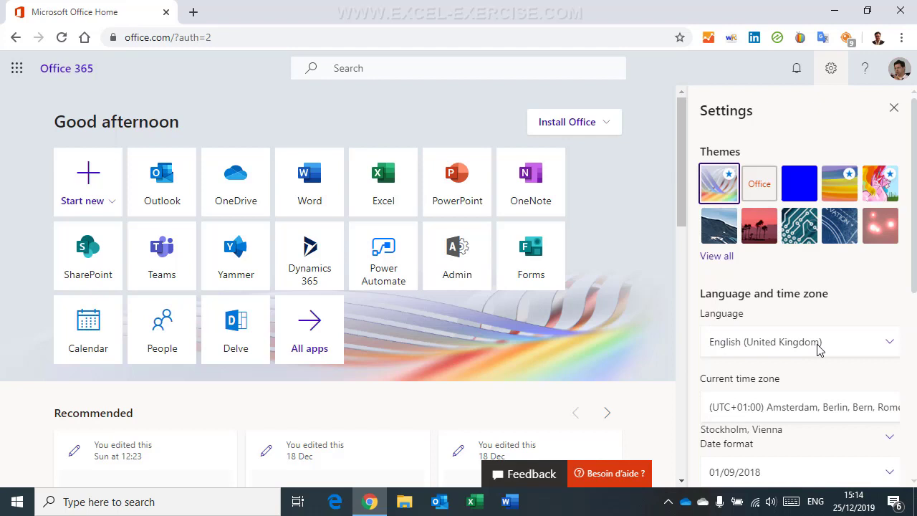
pyautogui.click(892, 349)
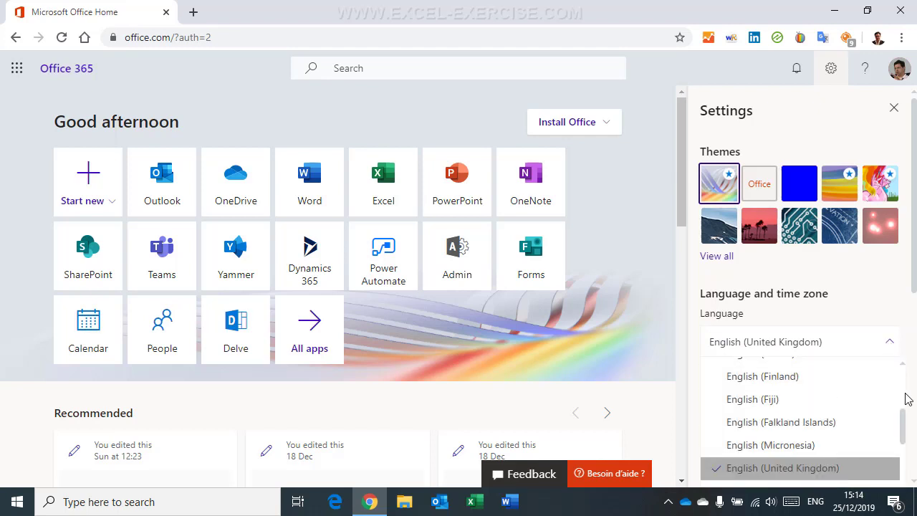
pyautogui.moveTo(907, 424); pyautogui.dragTo(911, 479)
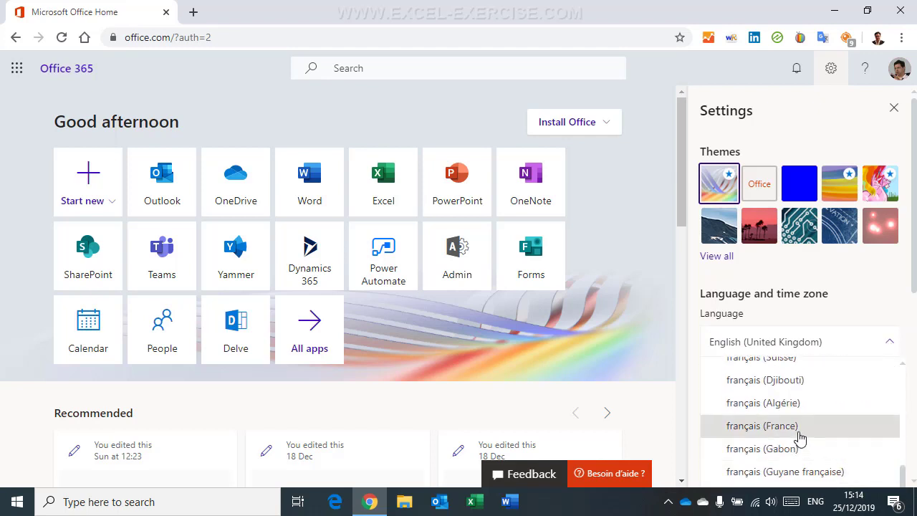
pyautogui.click(788, 436)
pyautogui.scroll(-3, 828, 375)
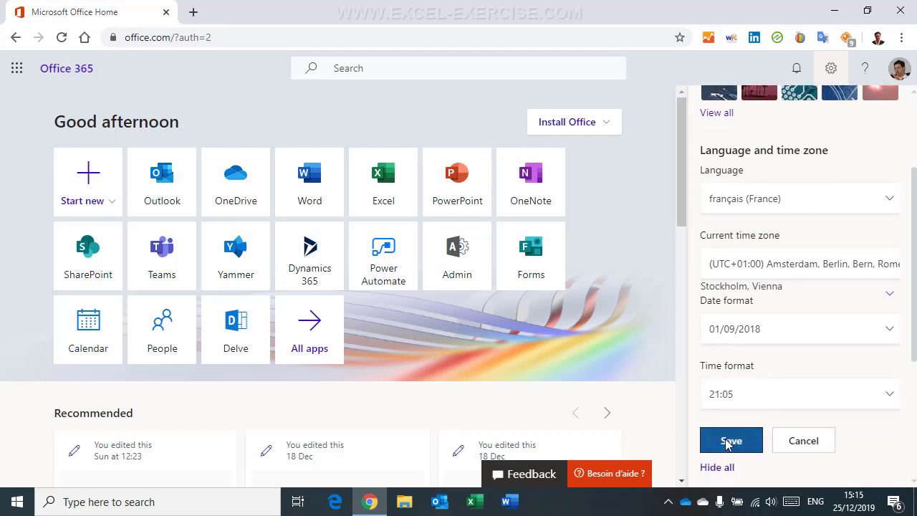
pyautogui.click(728, 444)
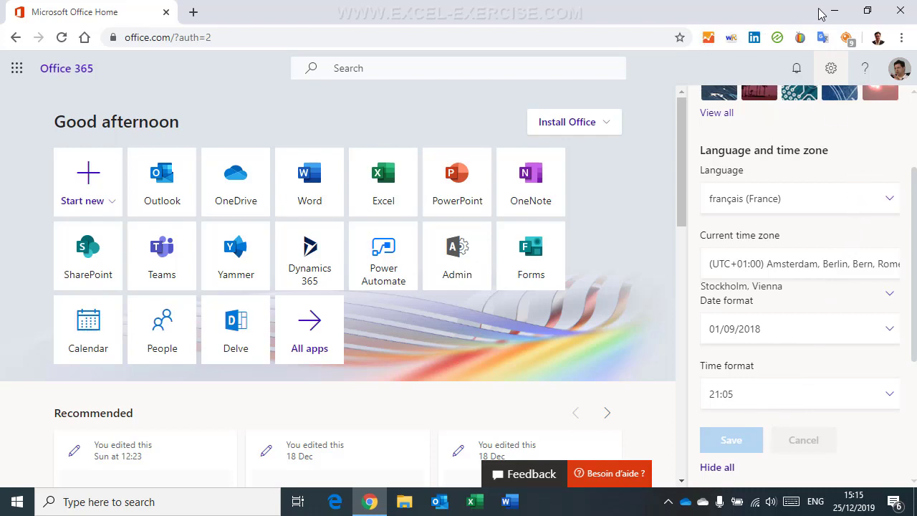
# Restart Chrome on the Office home page and recheck the language and time zone setting
pyautogui.click(899, 12)
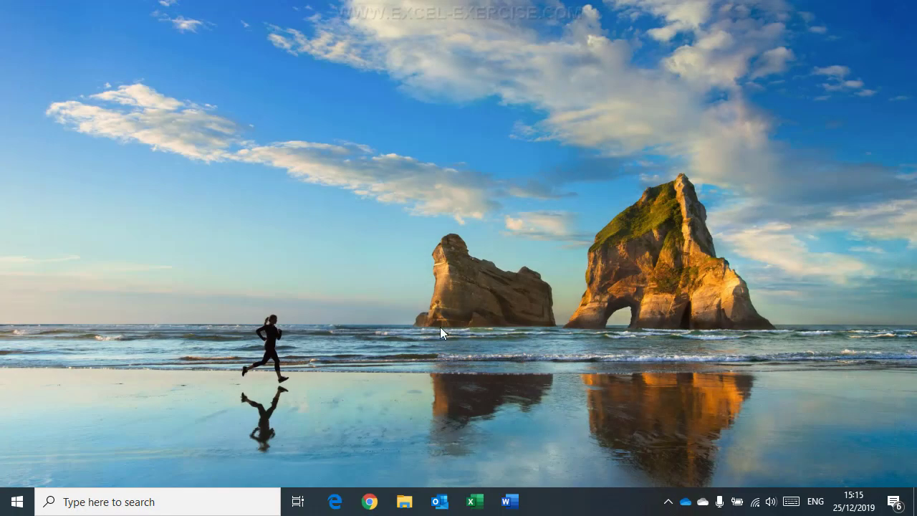
pyautogui.click(369, 501)
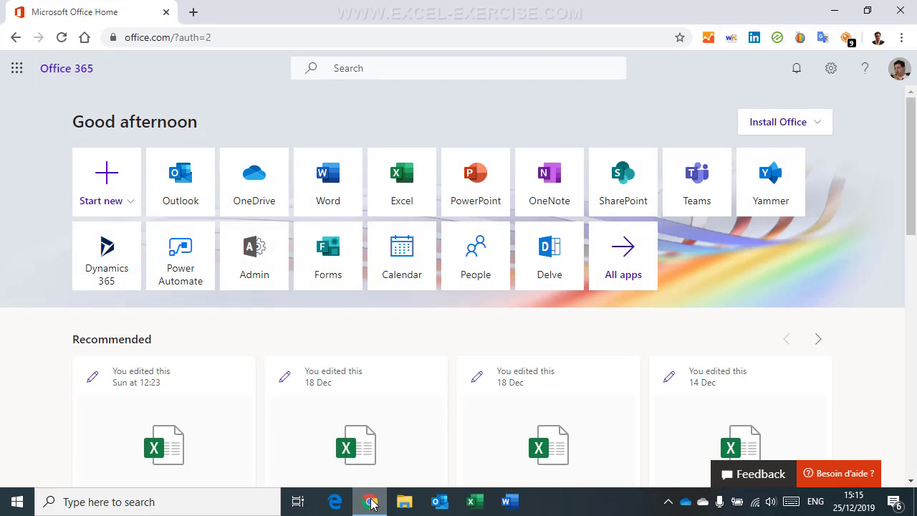
pyautogui.click(831, 69)
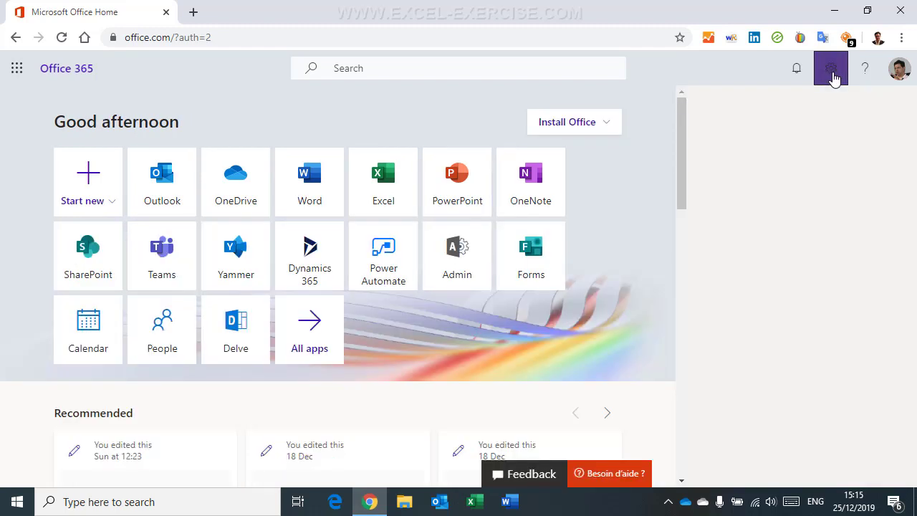
pyautogui.click(724, 321)
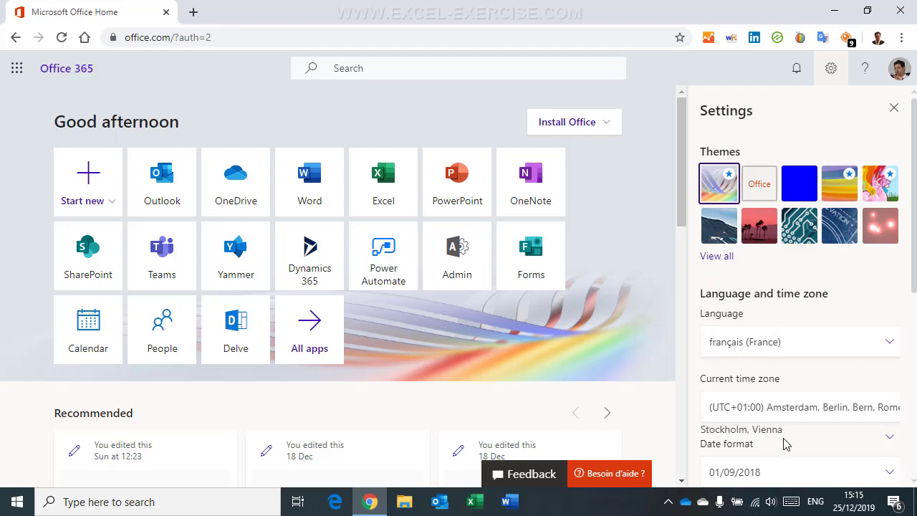
# Check the Windows calendar, then restart Chrome on the Office home page
pyautogui.click(845, 507)
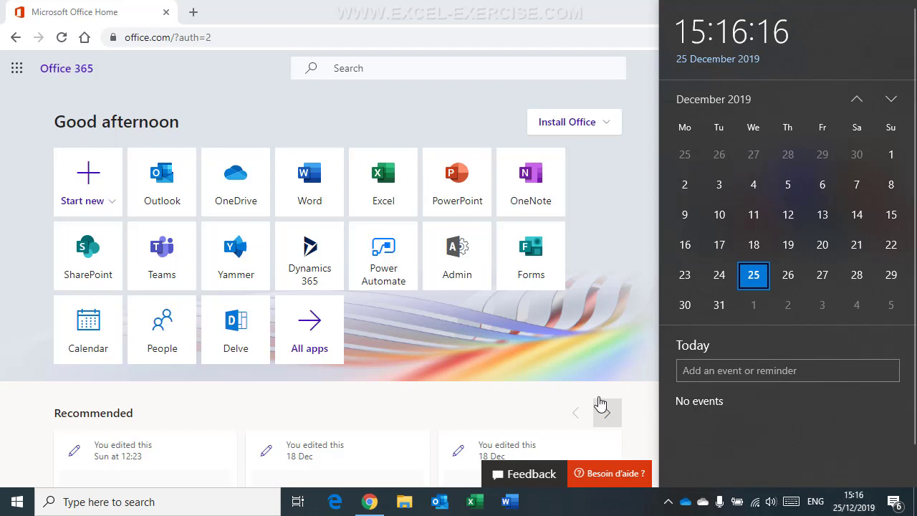
pyautogui.click(570, 394)
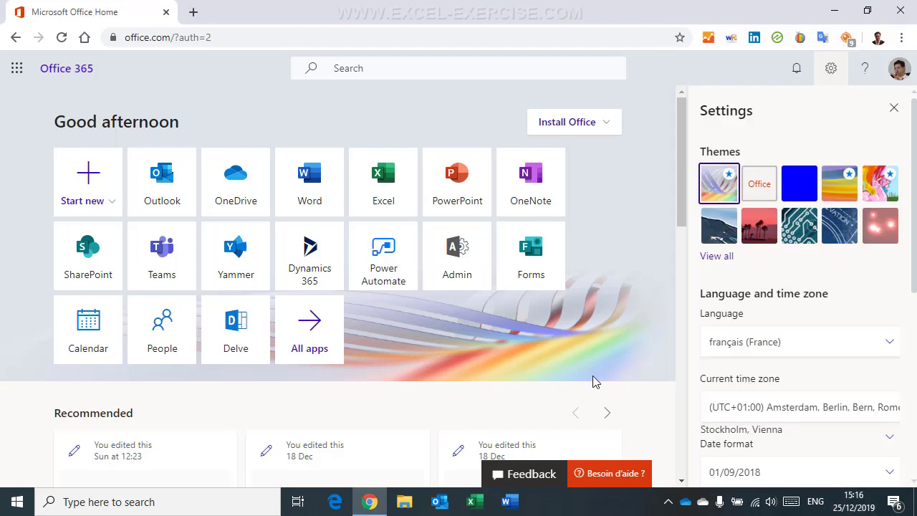
pyautogui.click(901, 17)
pyautogui.click(368, 501)
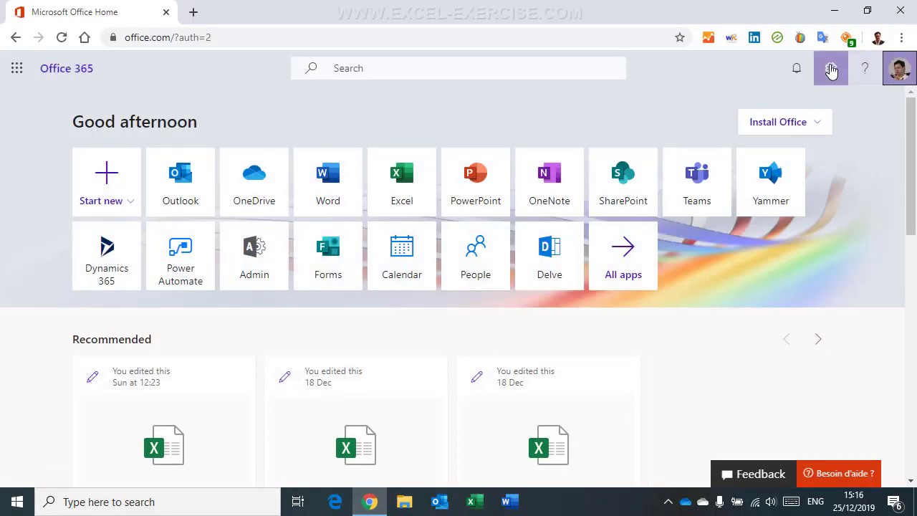
# Glance at the Office settings panel and the Windows calendar, then dismiss both
pyautogui.click(831, 70)
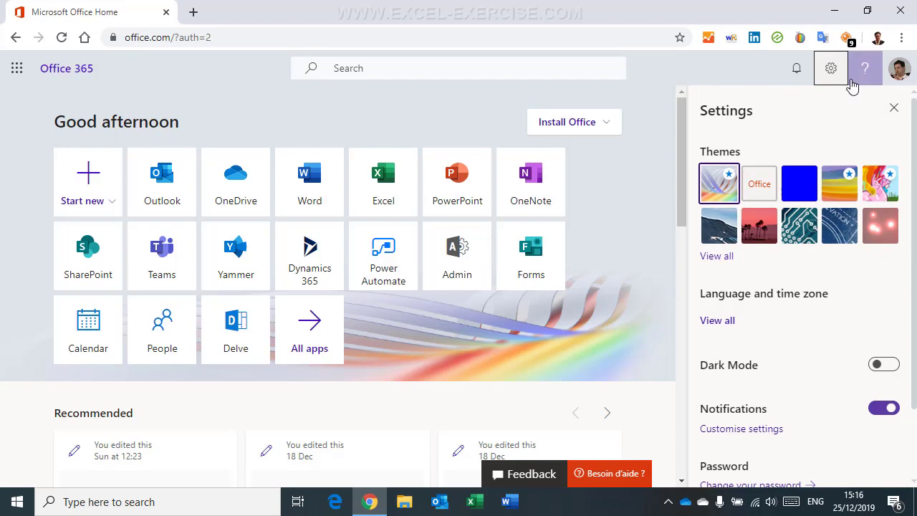
pyautogui.click(892, 109)
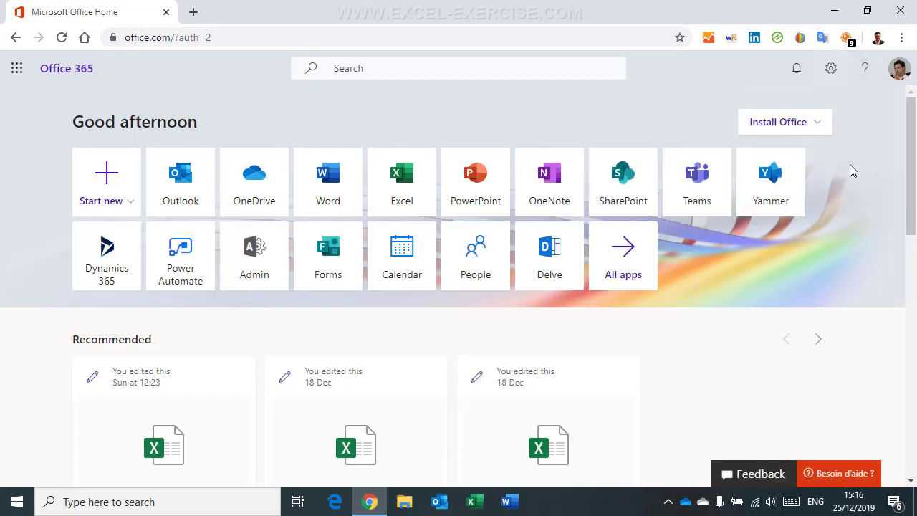
pyautogui.click(849, 501)
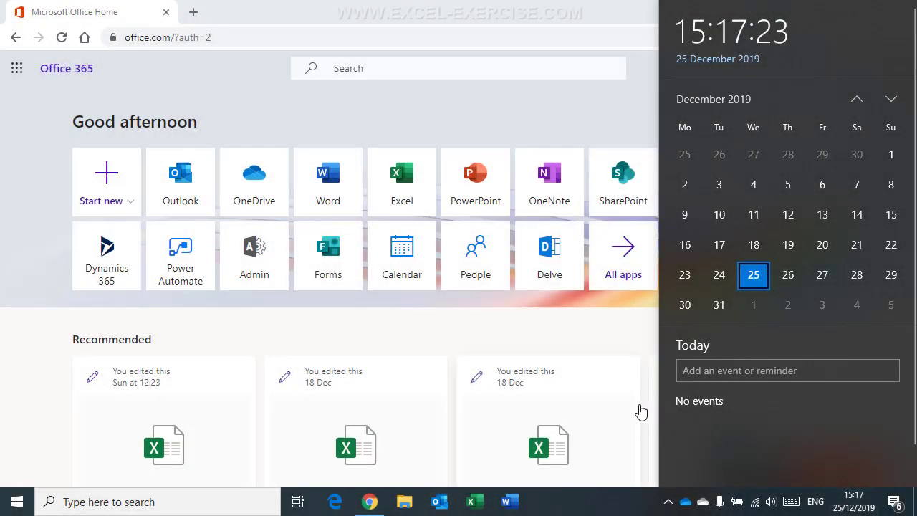
pyautogui.click(625, 335)
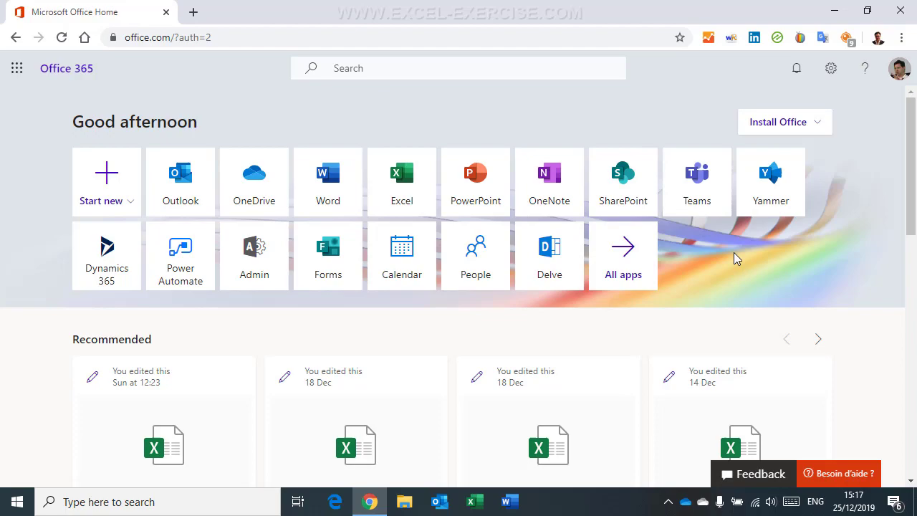
# Restart Chrome and reload the Office 365 home page
pyautogui.click(901, 11)
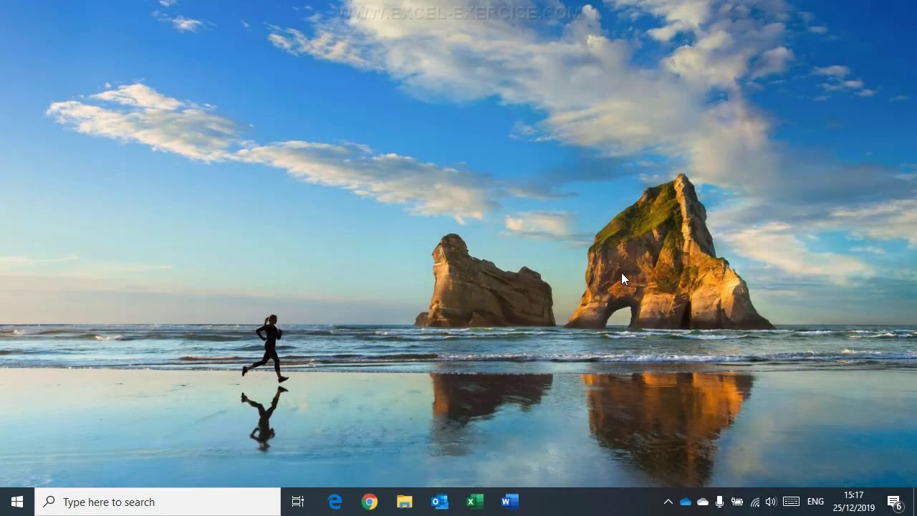
pyautogui.click(369, 501)
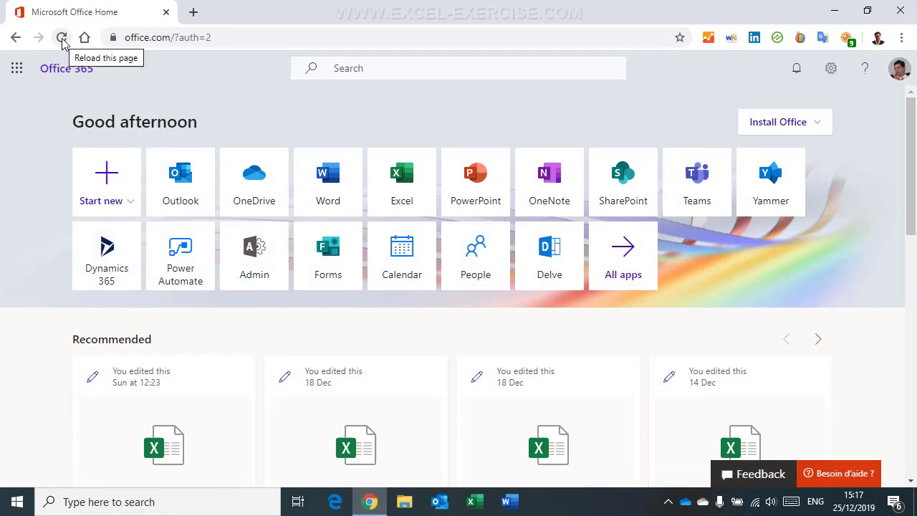
pyautogui.click(62, 40)
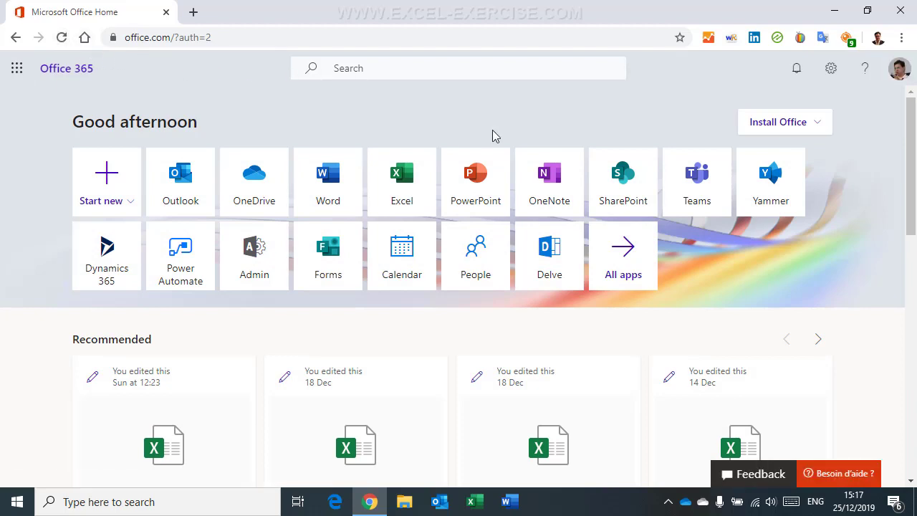
# Close the Chrome window showing the English Office page and reopen the Windows clock flyout
pyautogui.click(860, 509)
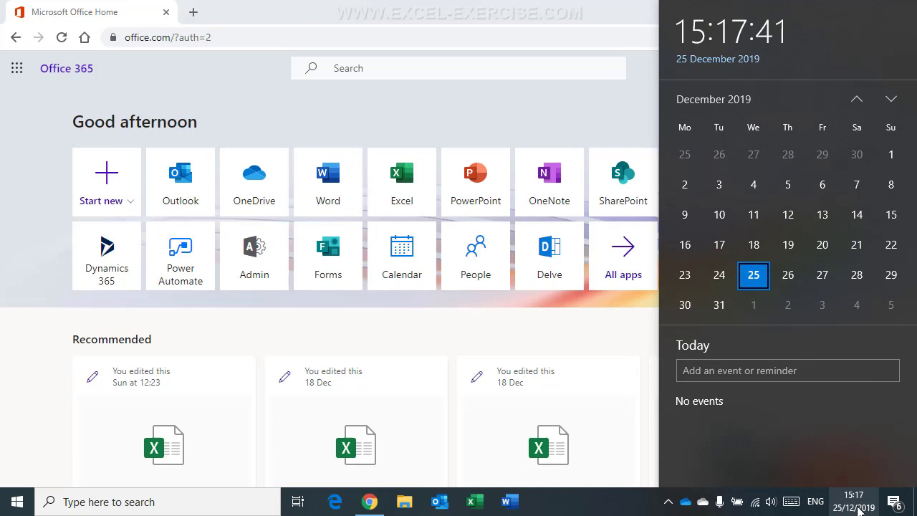
pyautogui.click(859, 508)
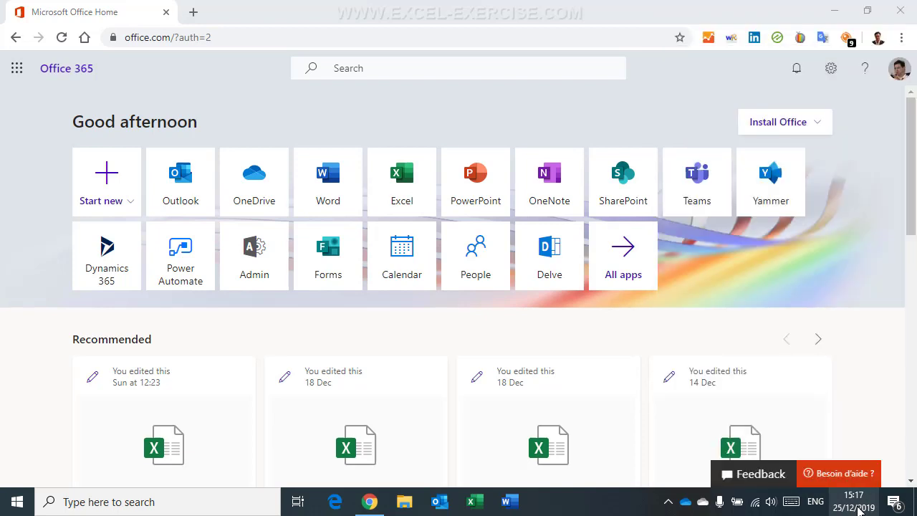
pyautogui.click(900, 10)
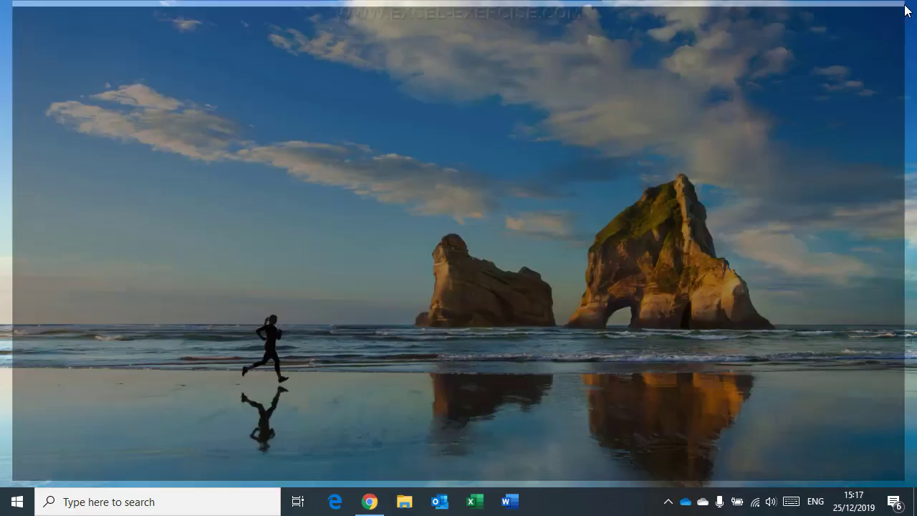
pyautogui.click(860, 508)
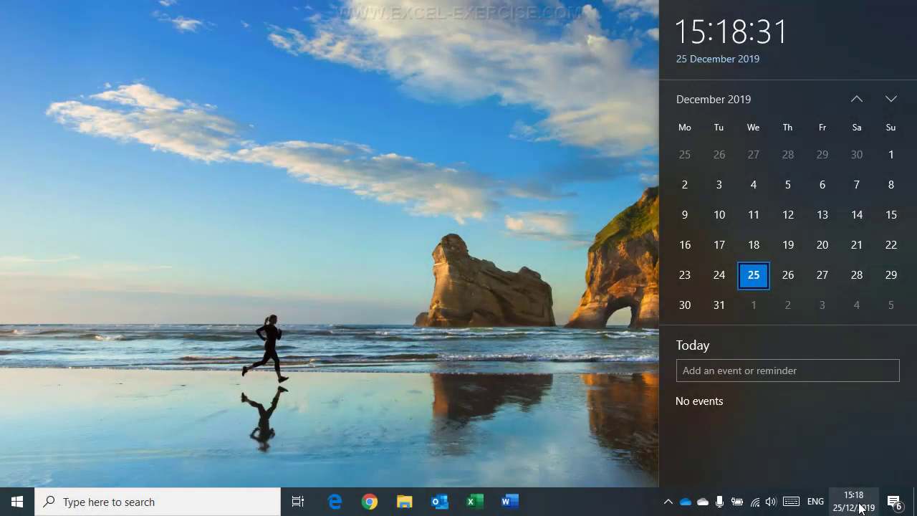
# Reopen the Office portal in Chrome, now greeting Bonjour !, and show all Office apps
pyautogui.click(595, 497)
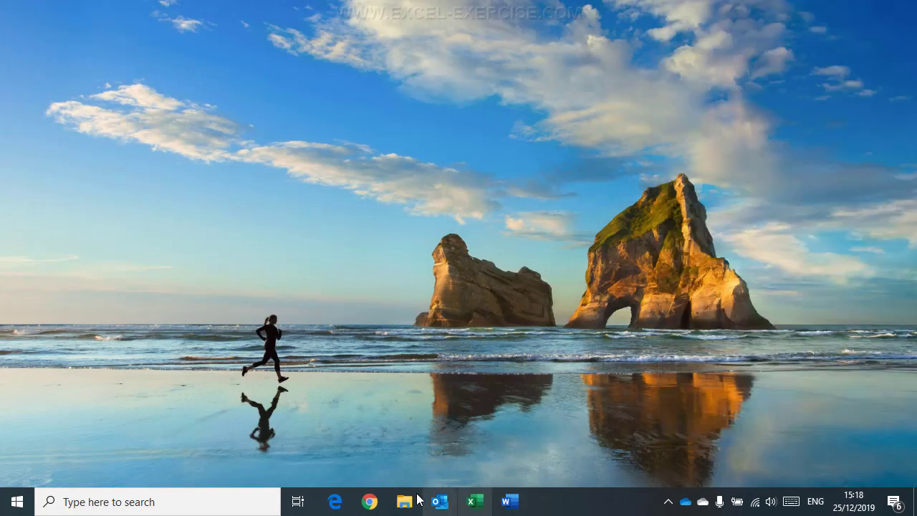
pyautogui.click(370, 503)
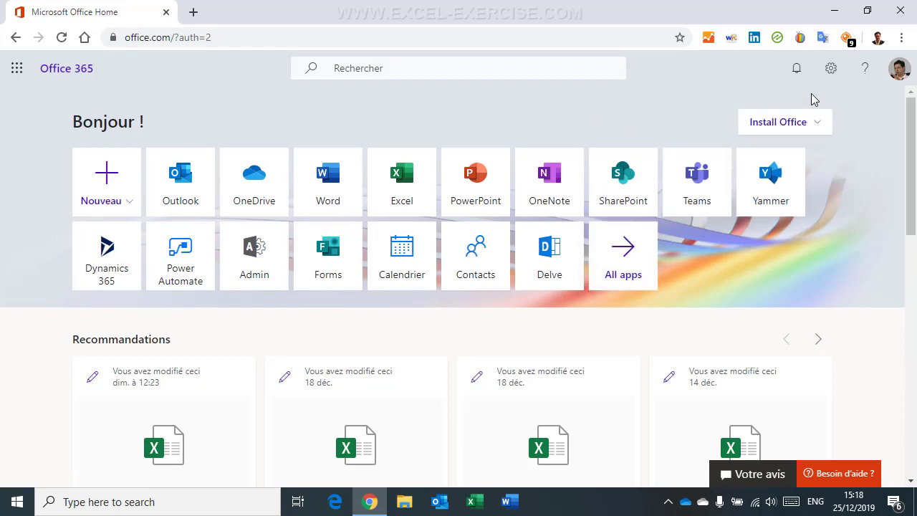
pyautogui.click(830, 68)
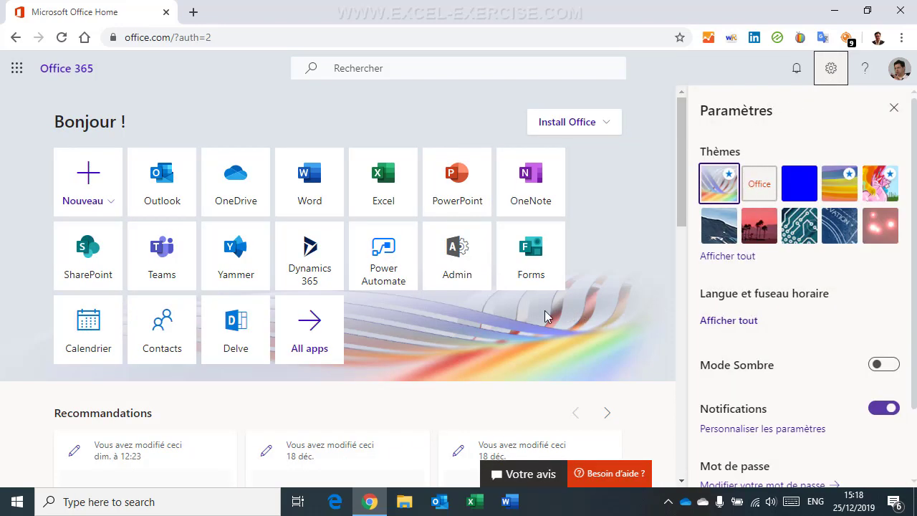
pyautogui.click(888, 110)
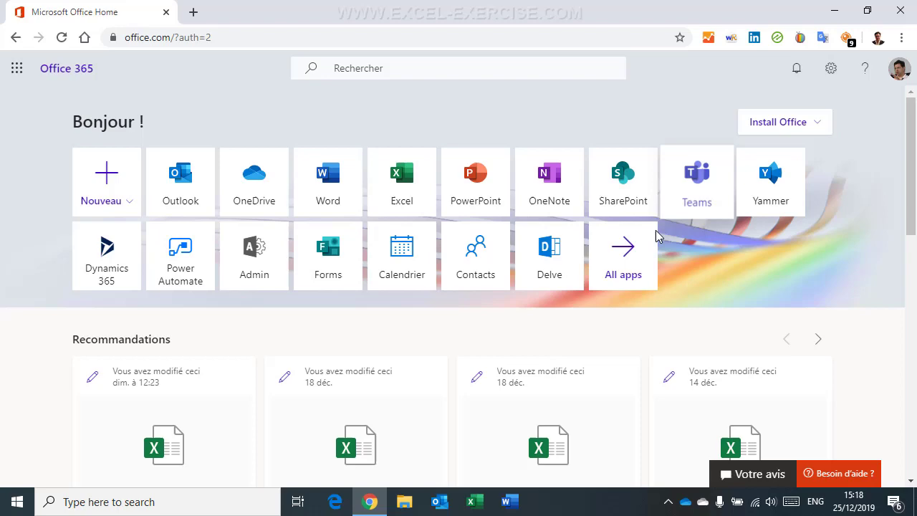
pyautogui.click(623, 270)
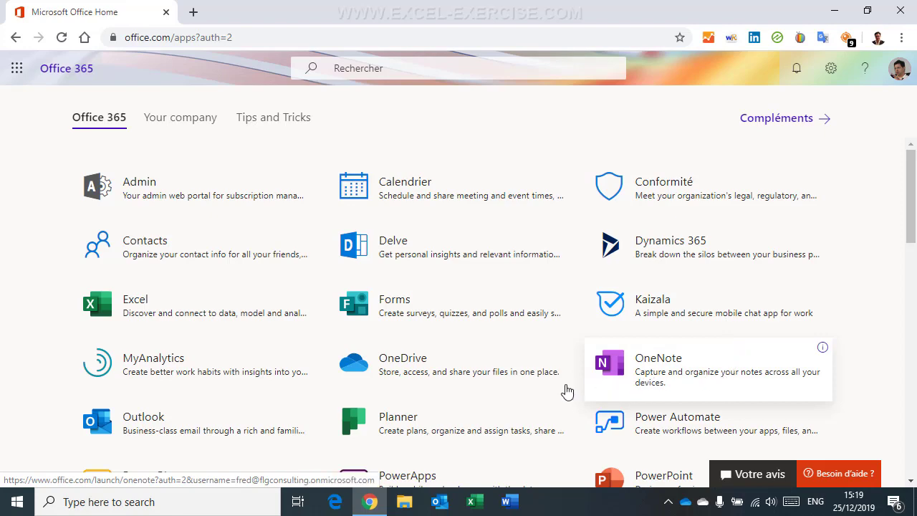
# Load office.com in Edge to check the French portal, then return to Chrome's apps list
pyautogui.click(334, 502)
pyautogui.write('office.com/?auth=2')
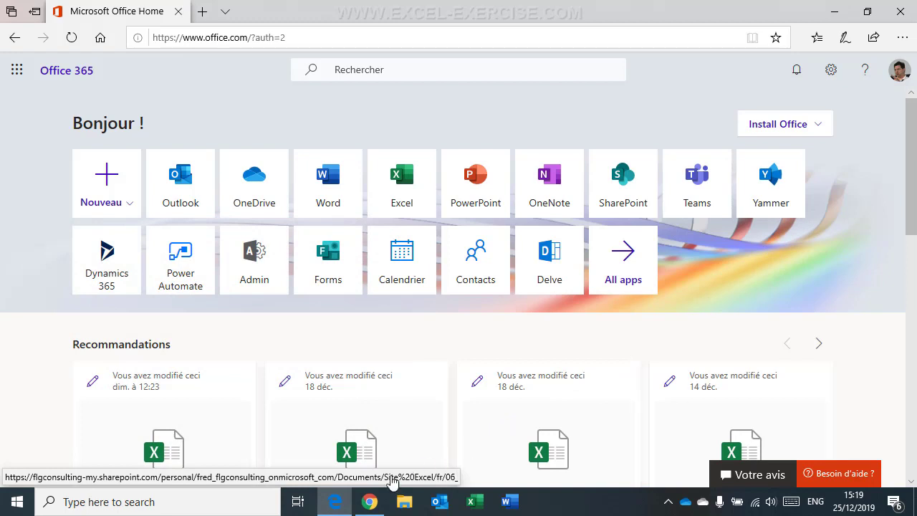
pyautogui.click(368, 502)
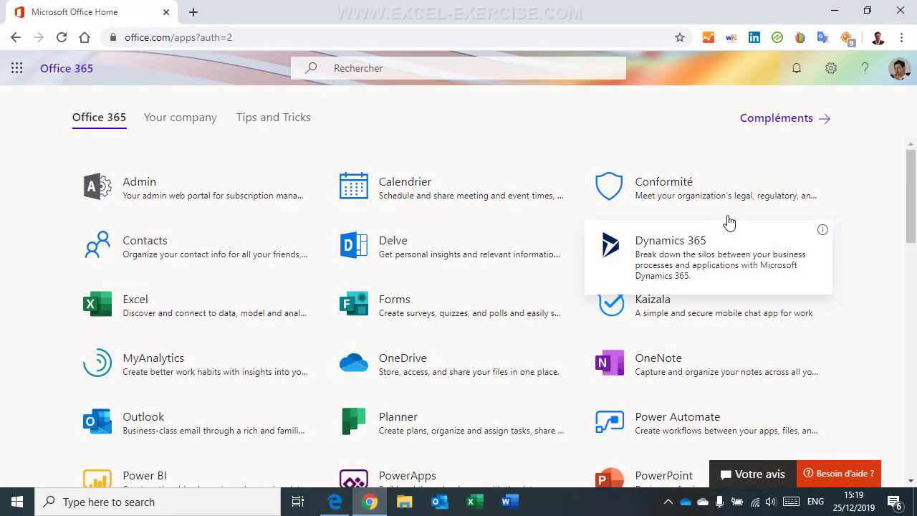
pyautogui.click(901, 40)
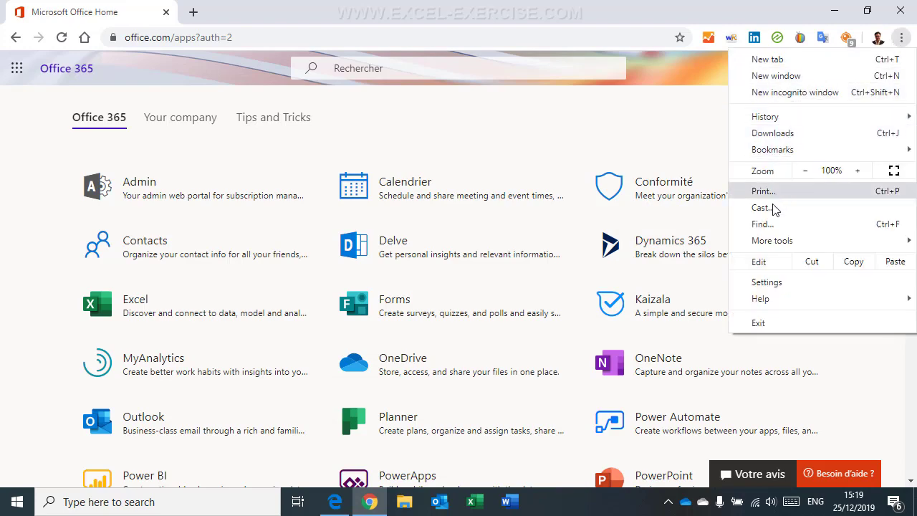
# In Chrome's Advanced language settings, make French the browser's display language
pyautogui.click(767, 285)
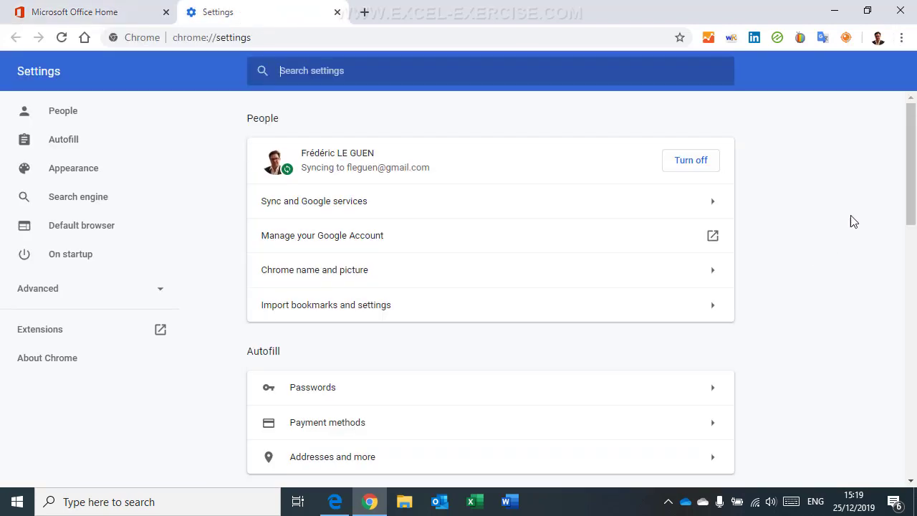
pyautogui.moveTo(908, 149); pyautogui.dragTo(906, 389)
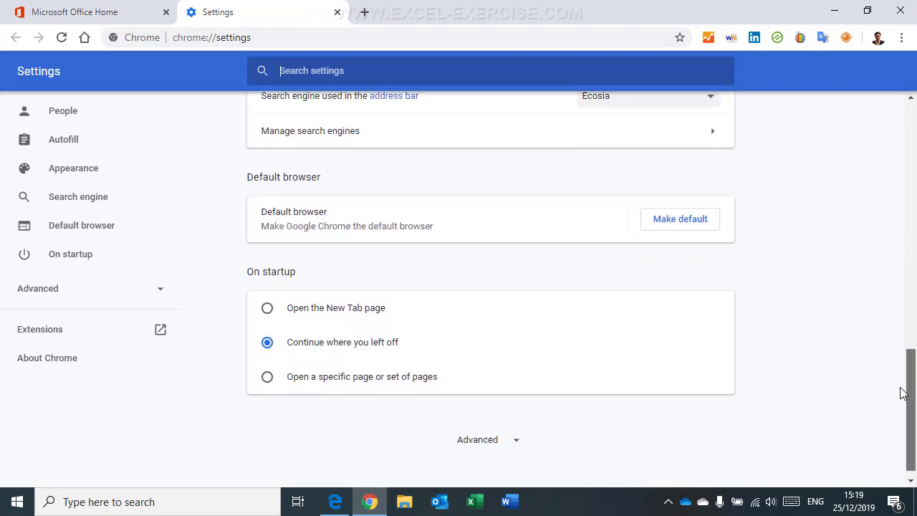
pyautogui.click(516, 443)
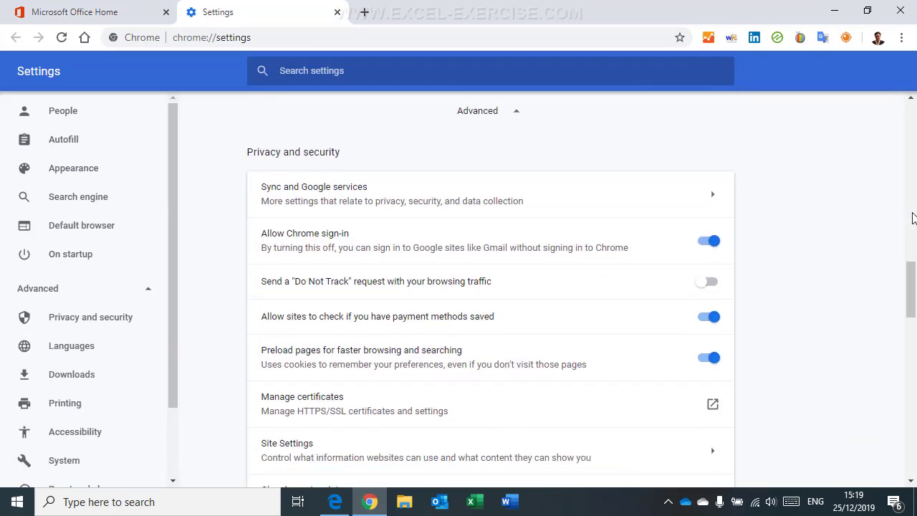
pyautogui.moveTo(913, 279); pyautogui.dragTo(913, 331)
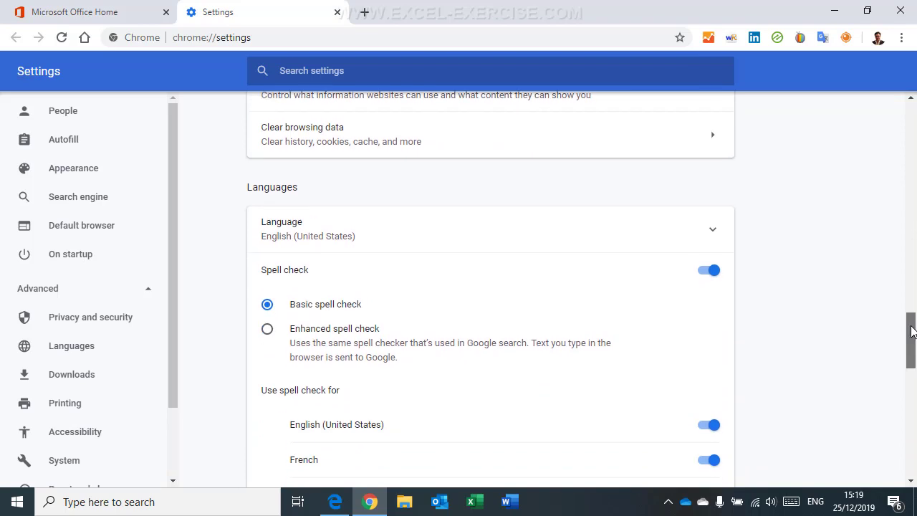
pyautogui.click(712, 234)
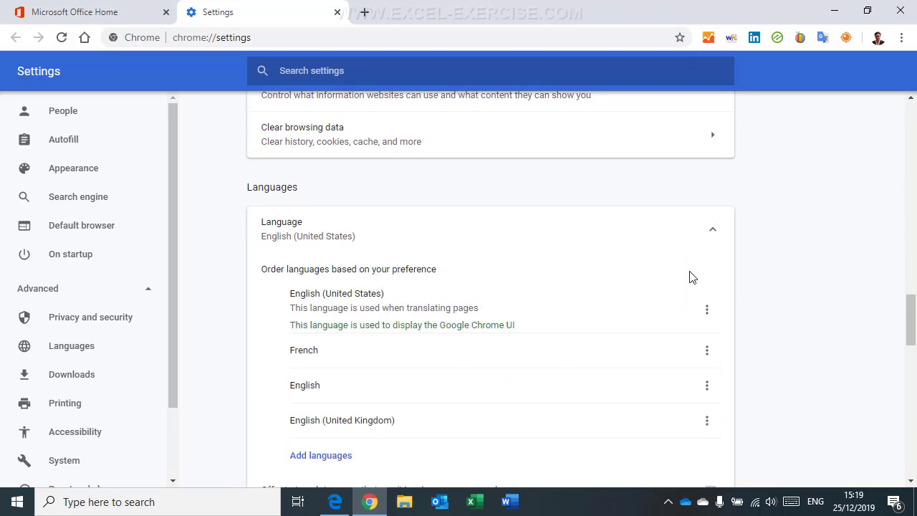
pyautogui.click(707, 350)
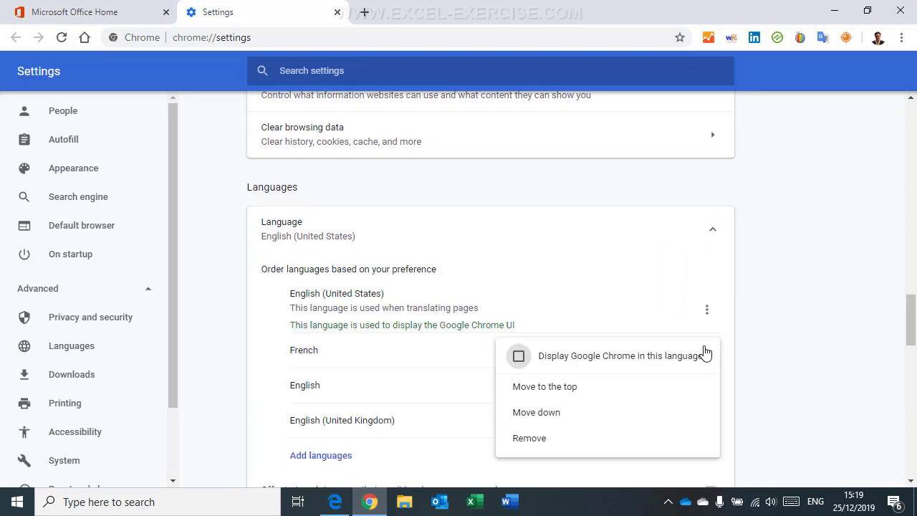
pyautogui.click(626, 365)
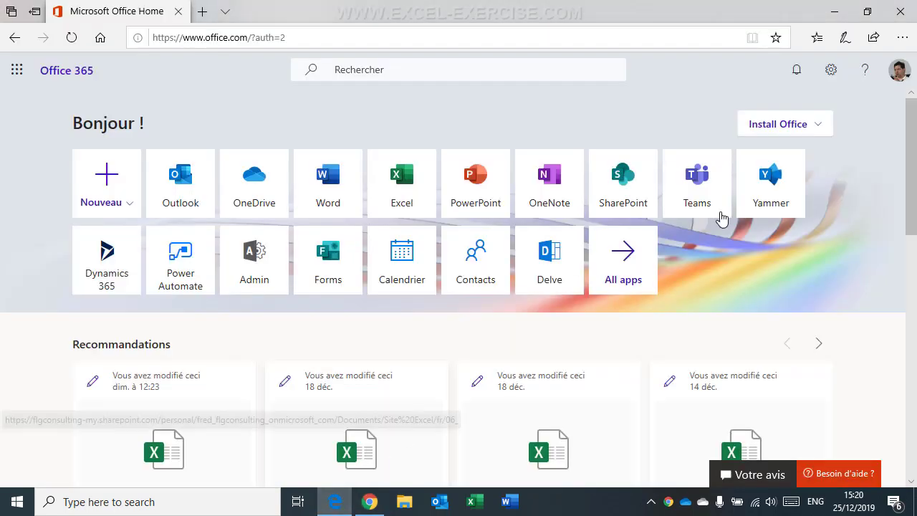
# Close Edge and Chrome's settings tab, review the Office home page labels, then restart Chrome
pyautogui.click(904, 19)
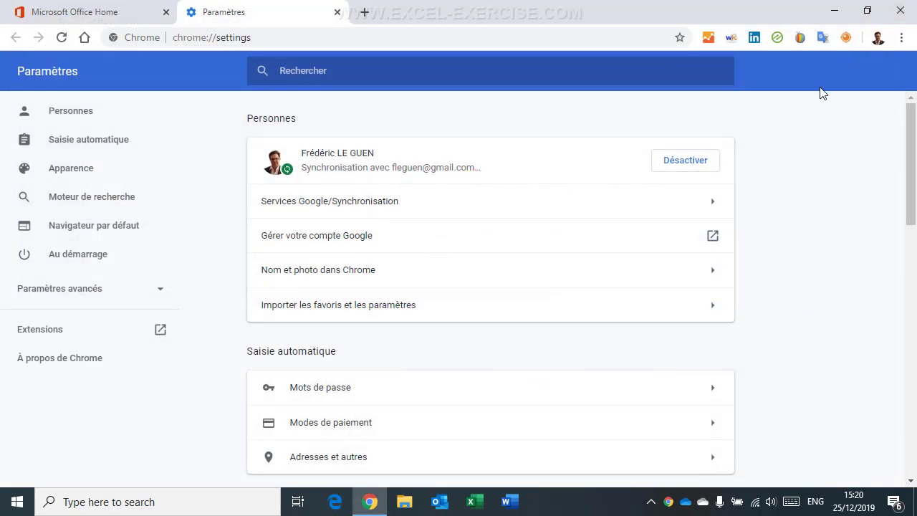
pyautogui.click(337, 12)
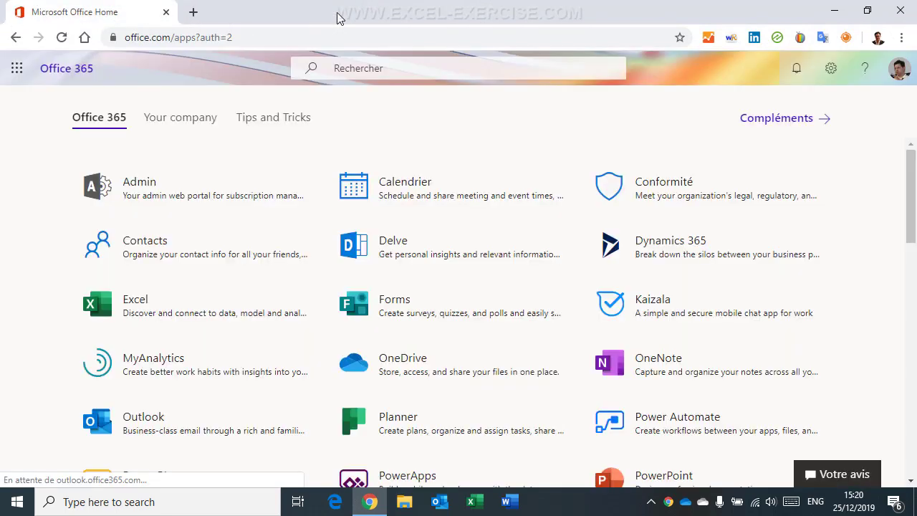
pyautogui.click(13, 40)
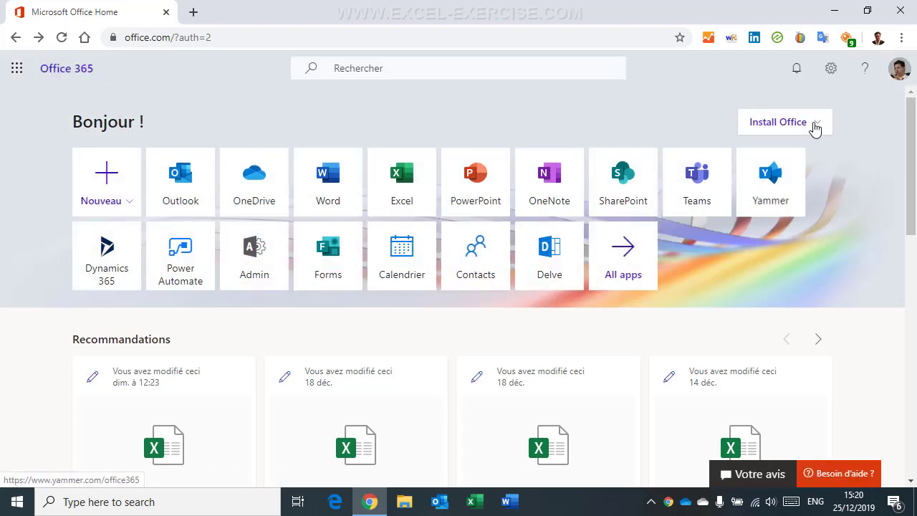
pyautogui.scroll(-3, 873, 192)
pyautogui.scroll(-1, 726, 292)
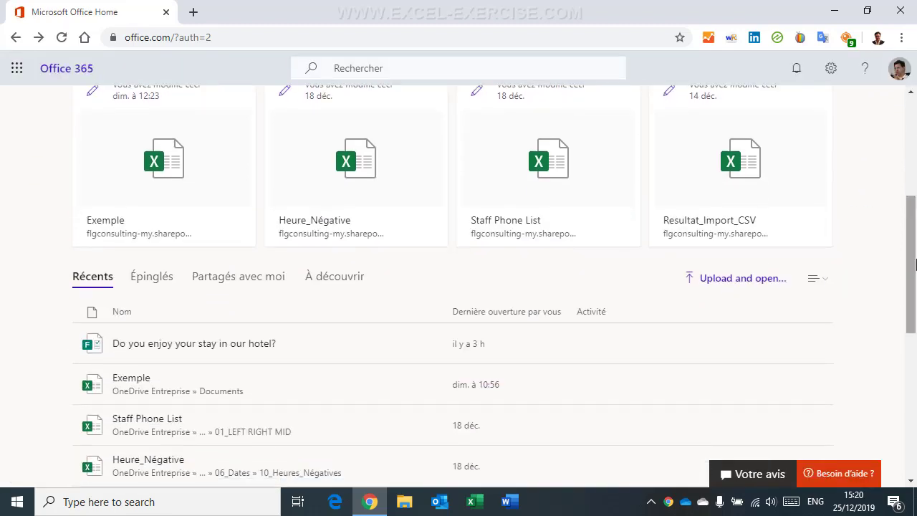
pyautogui.scroll(4, 890, 245)
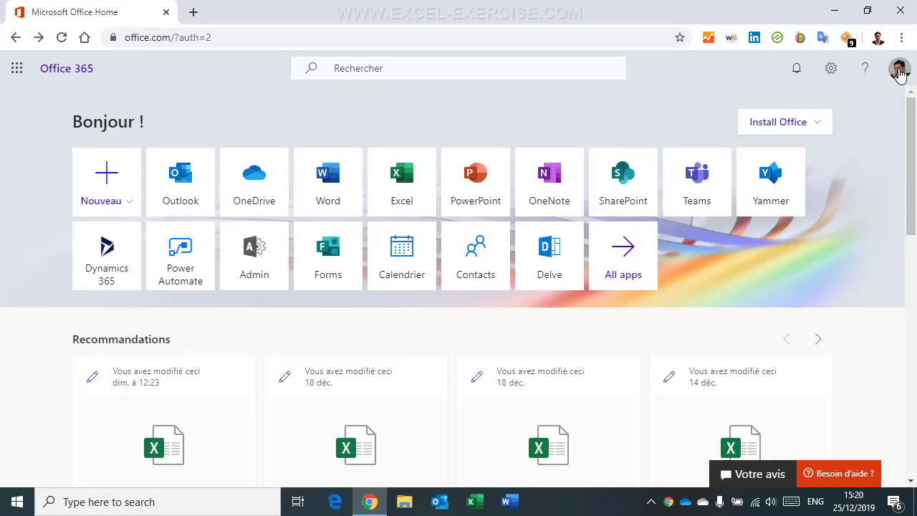
pyautogui.click(900, 11)
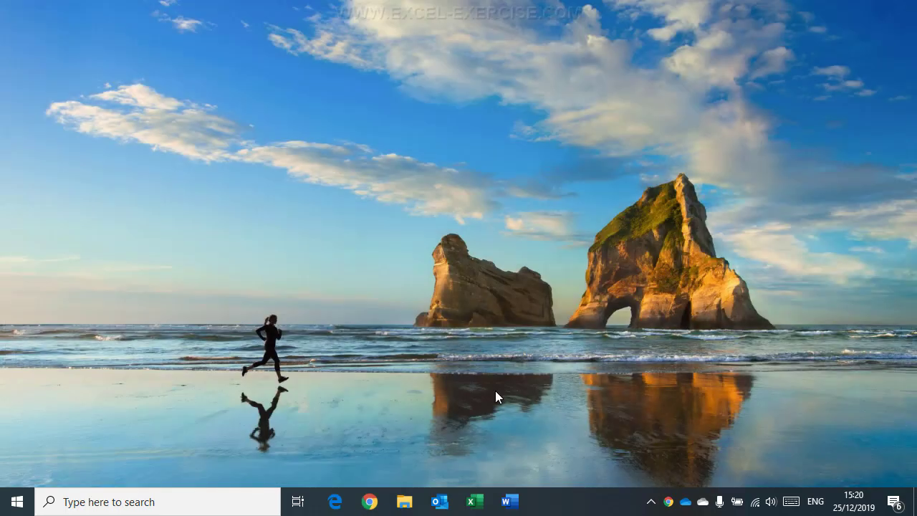
pyautogui.click(369, 503)
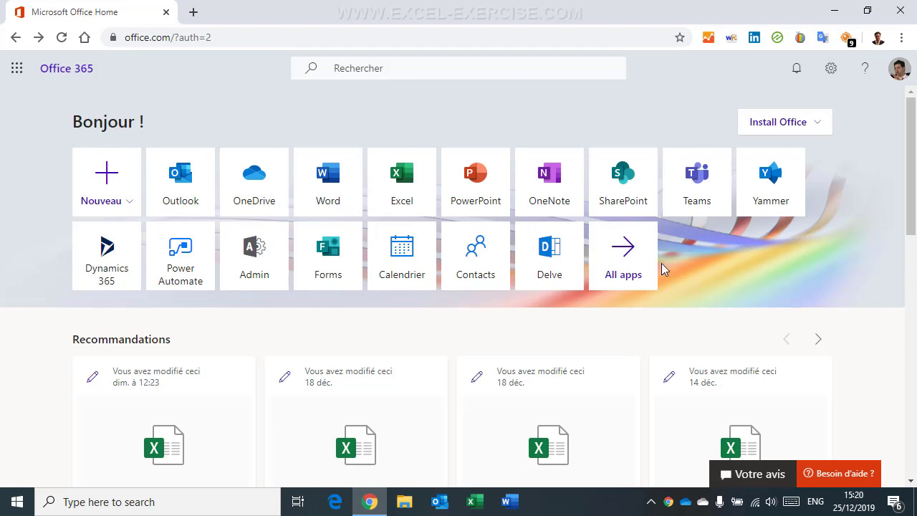
# Sign out of Office, restart Chrome, and scroll the French home page down to Récents
pyautogui.click(893, 77)
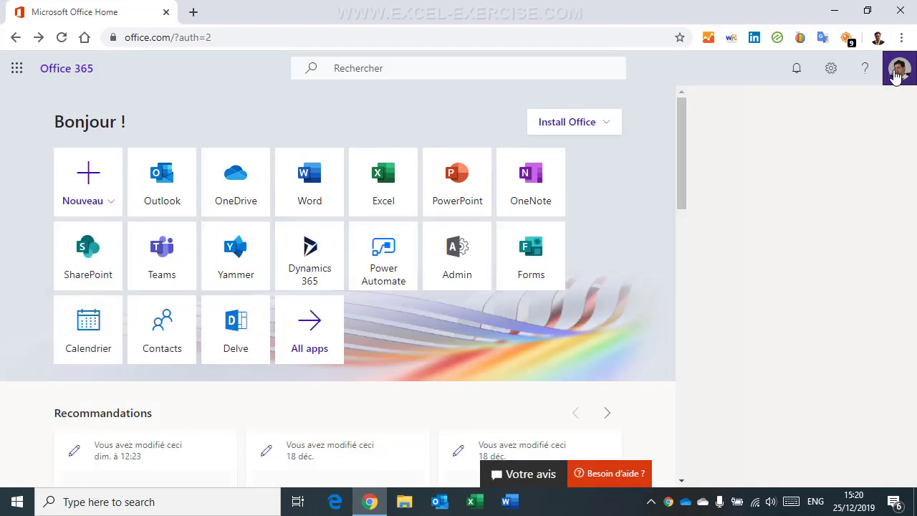
pyautogui.click(802, 215)
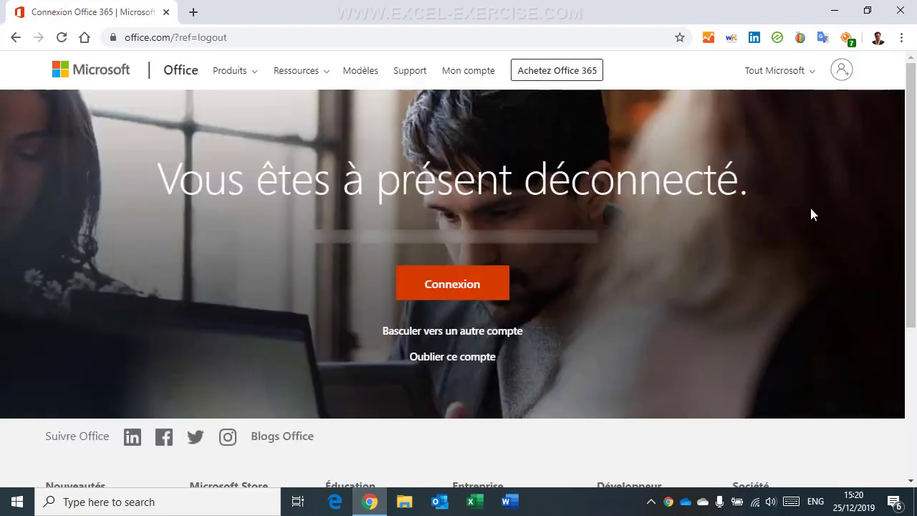
pyautogui.click(901, 11)
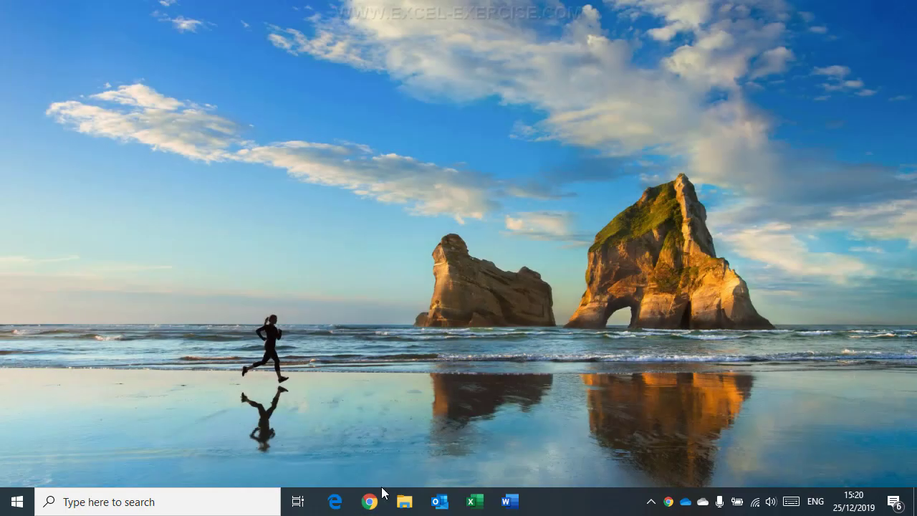
pyautogui.click(371, 502)
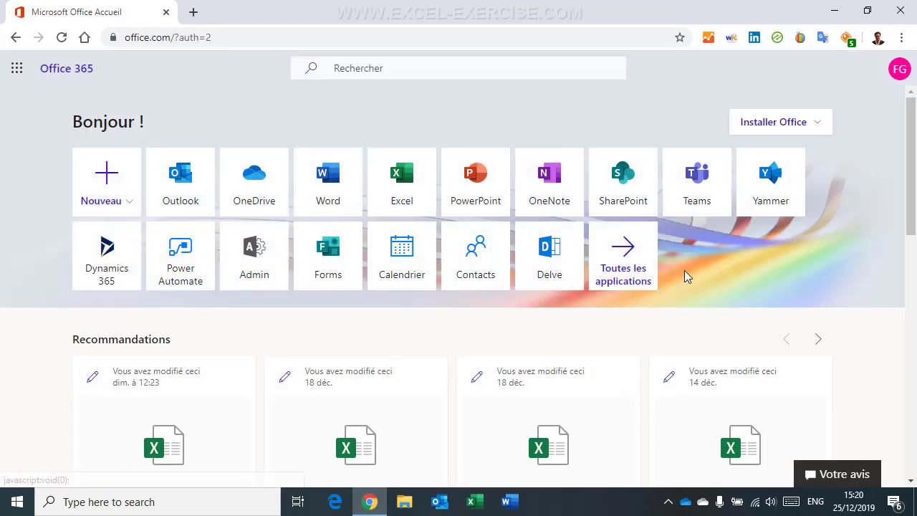
pyautogui.scroll(-4, 839, 245)
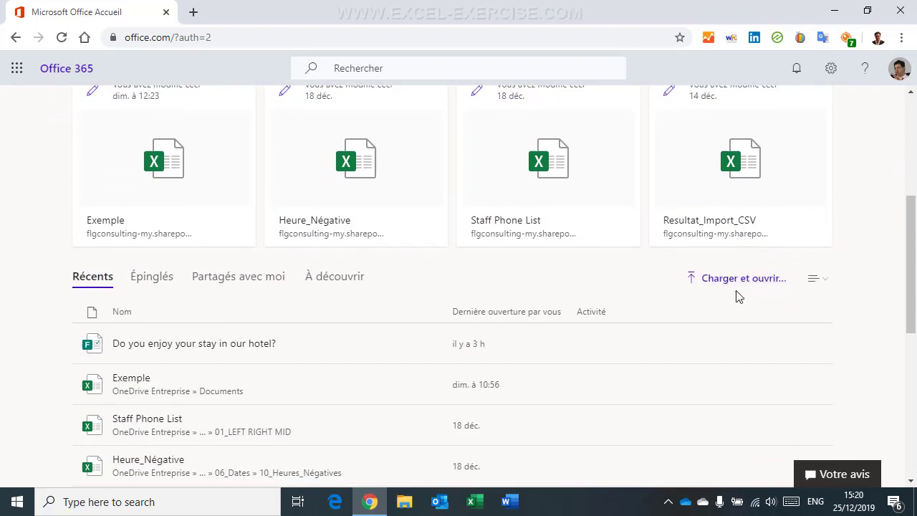
# Load office.com in Edge and briefly open its ... menu to check the language
pyautogui.click(336, 501)
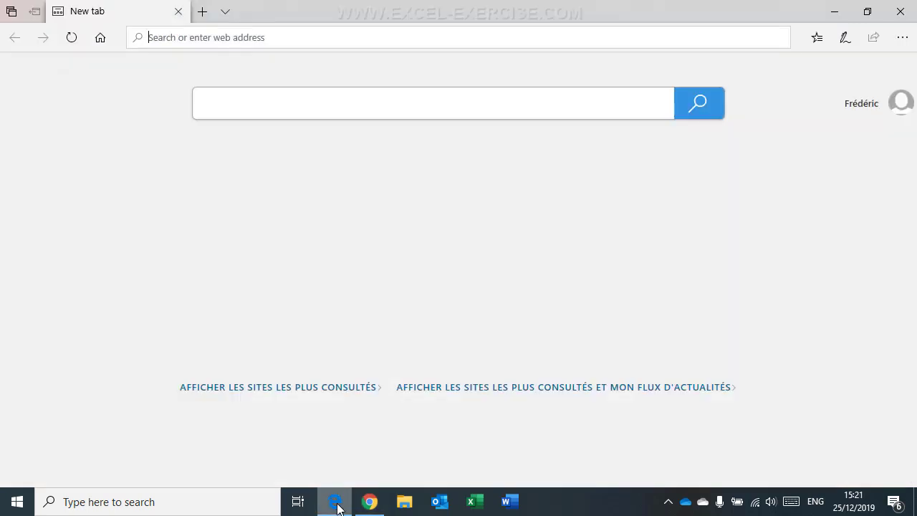
pyautogui.write('office.com/?auth=2')
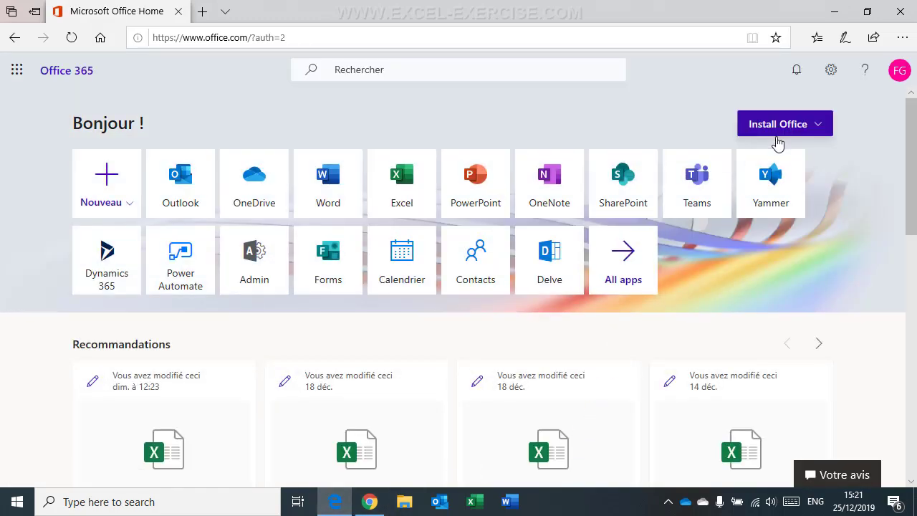
pyautogui.click(899, 41)
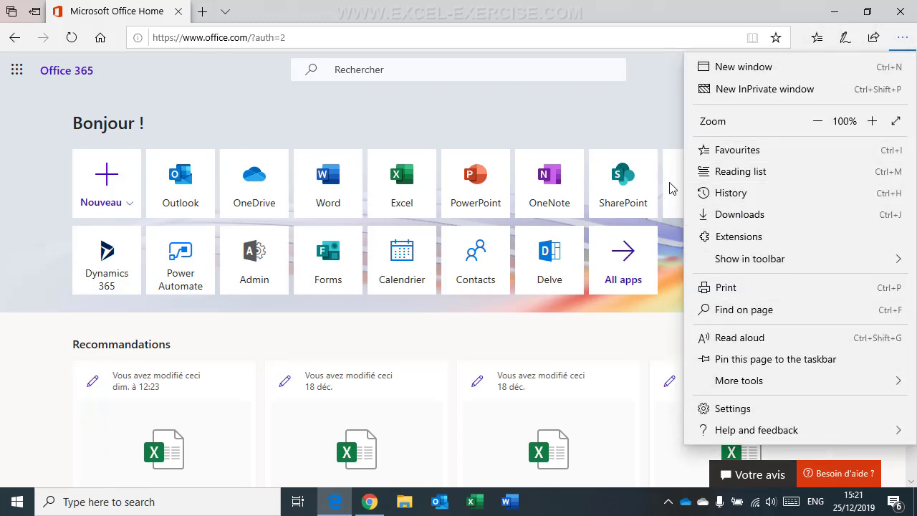
pyautogui.click(648, 107)
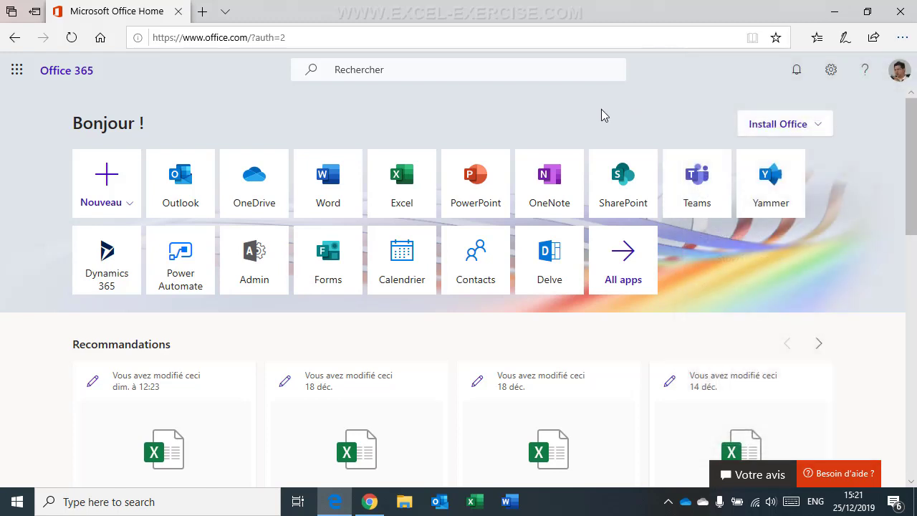
# Set the Windows display language to Français (France) and sign out to apply it
pyautogui.click(23, 505)
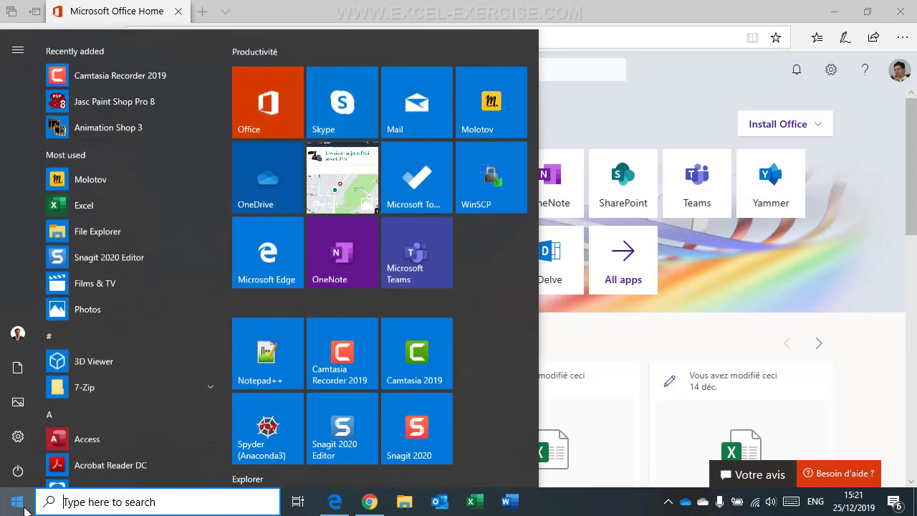
pyautogui.click(18, 436)
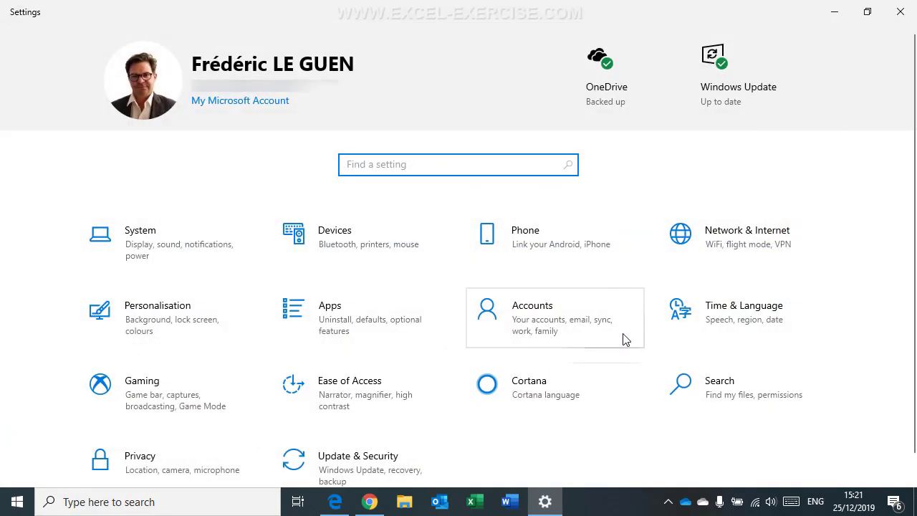
pyautogui.click(729, 305)
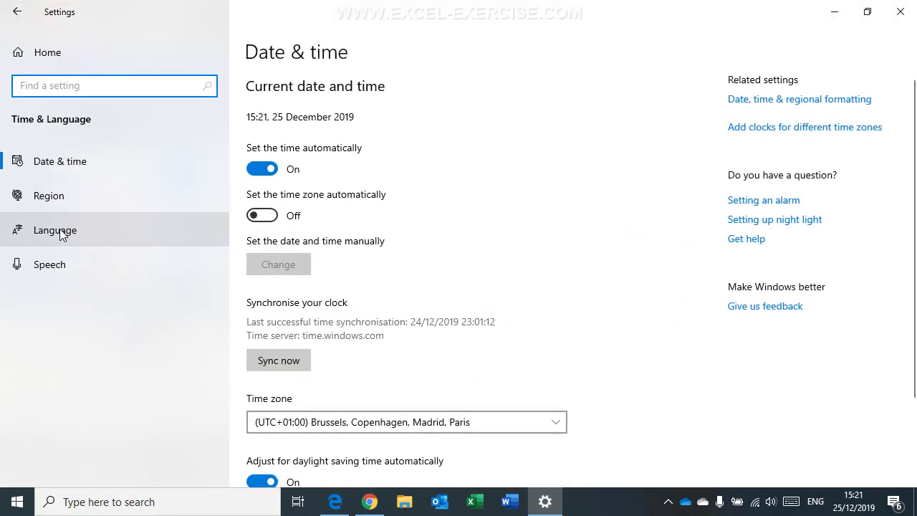
pyautogui.click(61, 231)
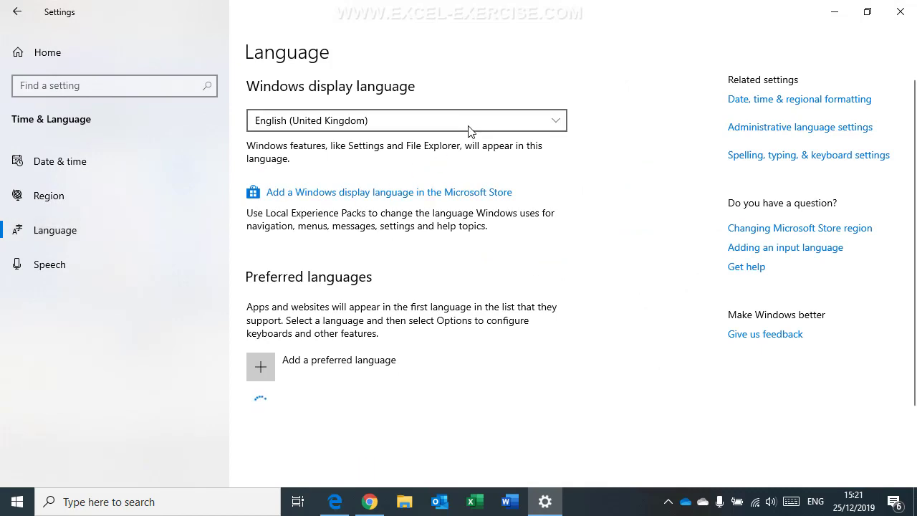
pyautogui.click(469, 129)
pyautogui.click(465, 103)
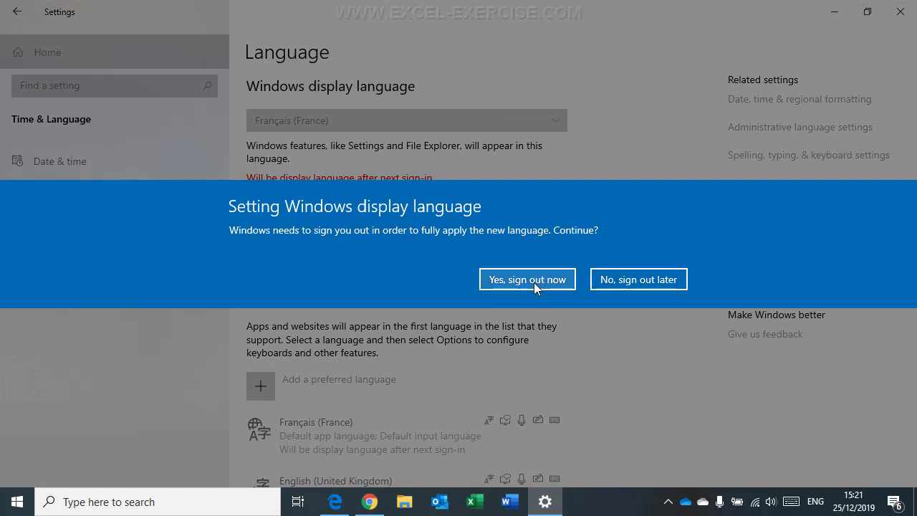
pyautogui.click(535, 284)
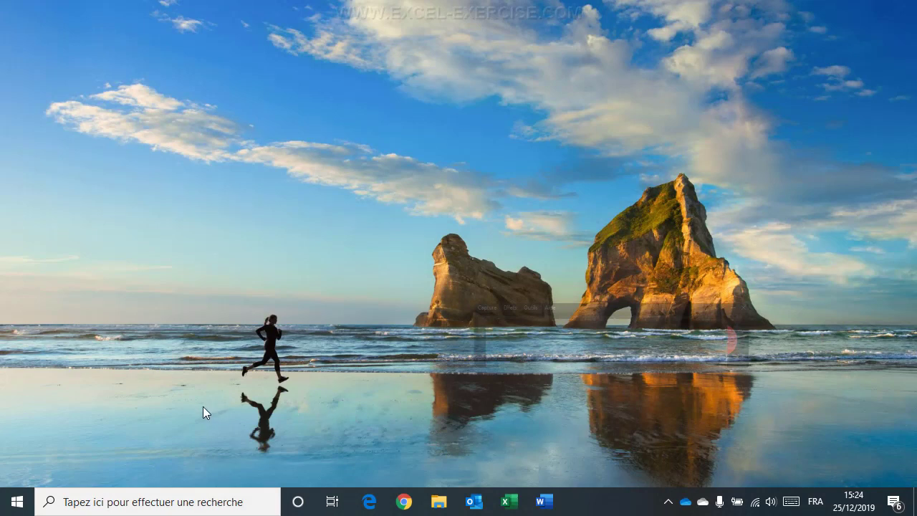
# Open the Start menu's power options, then dismiss them
pyautogui.click(18, 503)
pyautogui.click(23, 472)
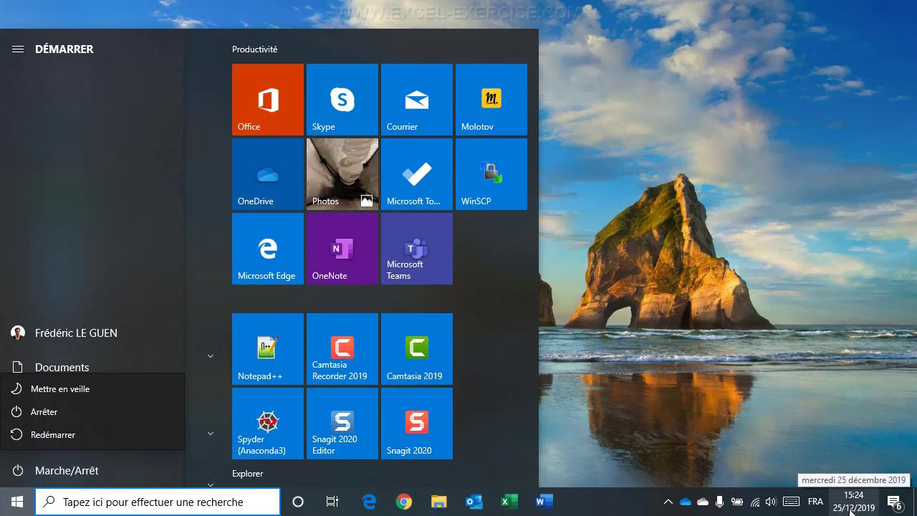
pyautogui.press('Escape')
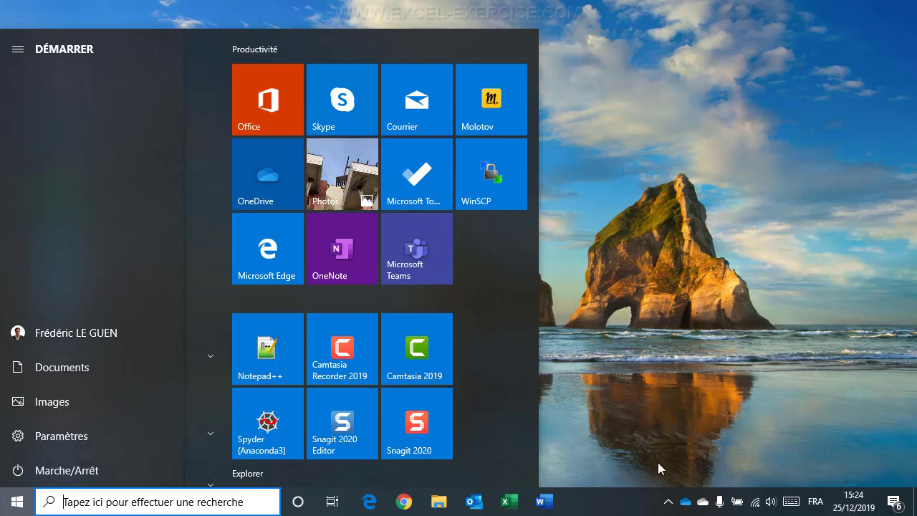
# Relaunch Edge, confirm its new tab and menu are in French, and return to Office
pyautogui.click(370, 503)
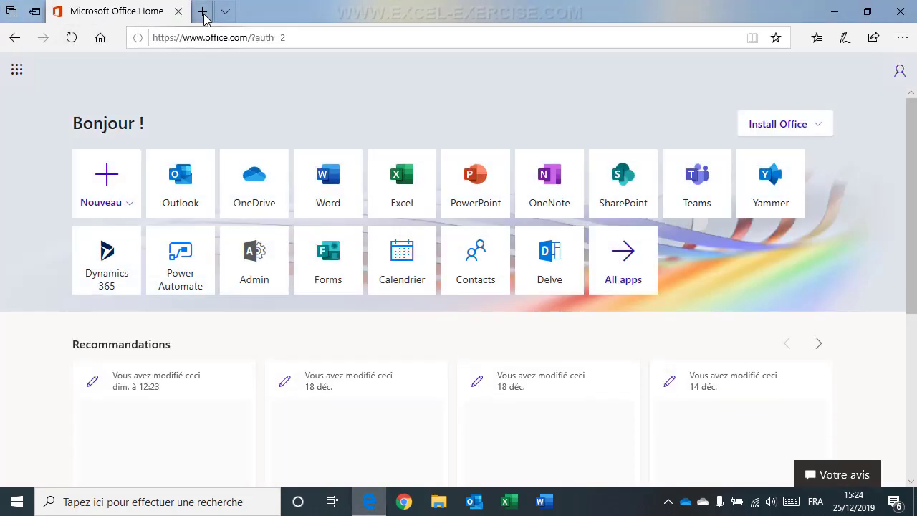
pyautogui.click(204, 13)
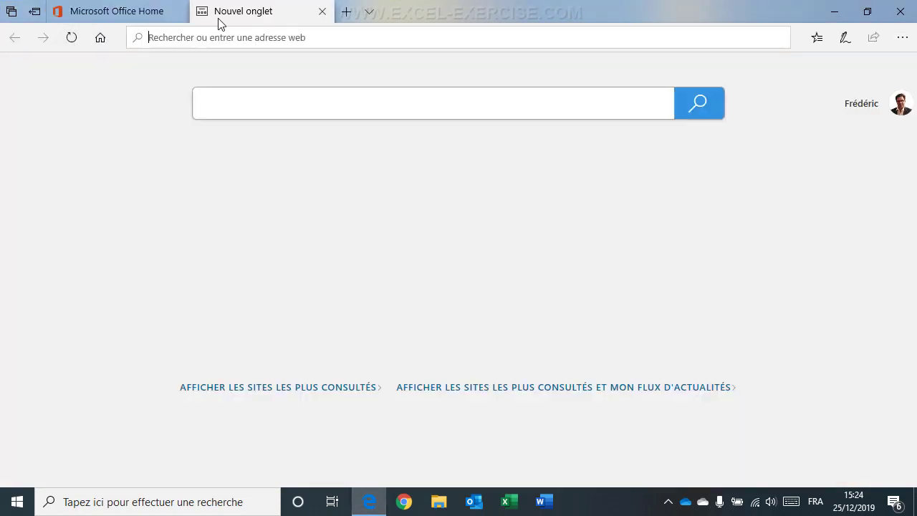
pyautogui.click(901, 37)
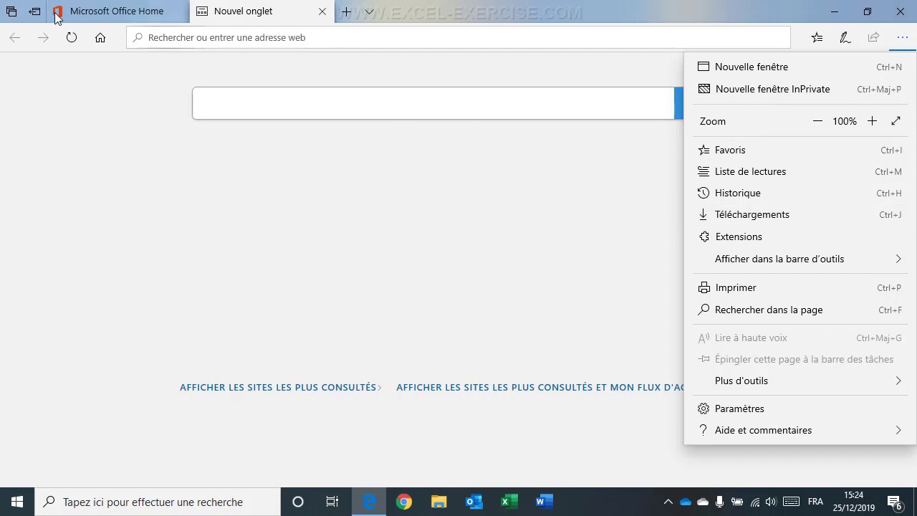
pyautogui.click(112, 10)
pyautogui.click(113, 10)
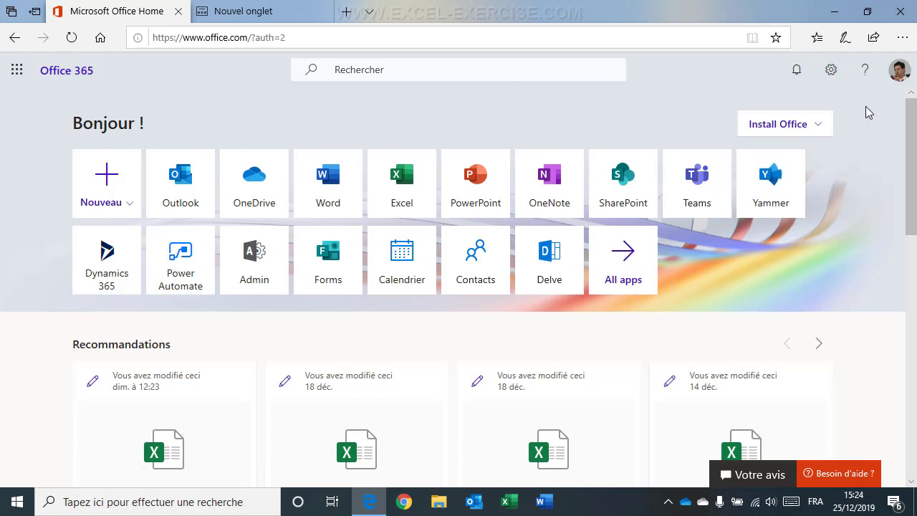
# Sign out of Office 365 in Edge using Déconnexion in the profile menu
pyautogui.click(898, 70)
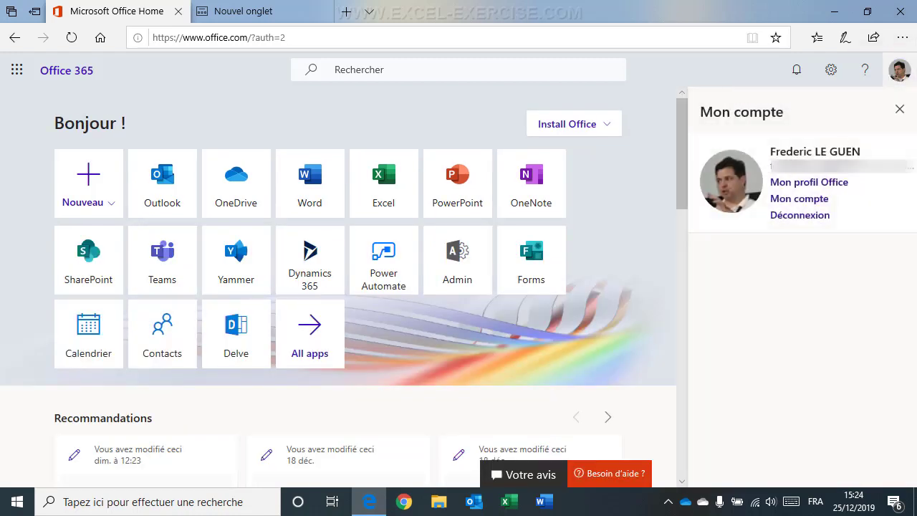
pyautogui.click(798, 217)
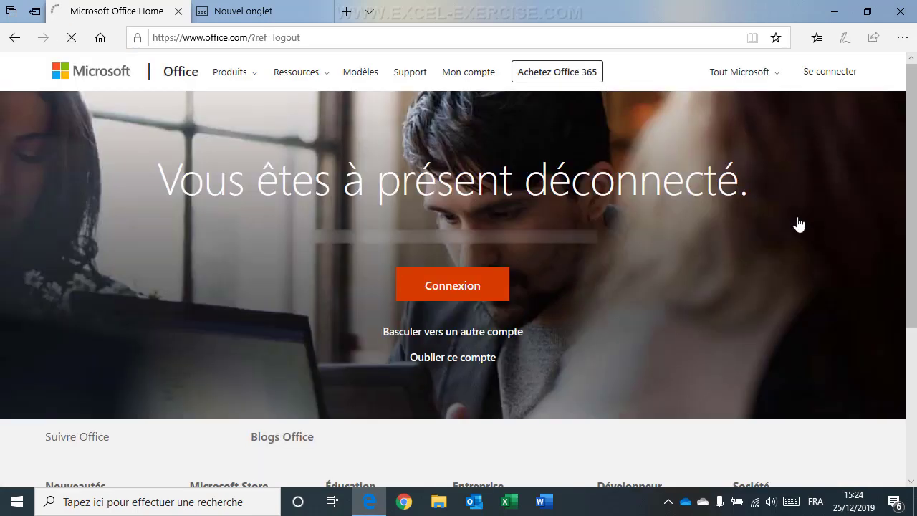